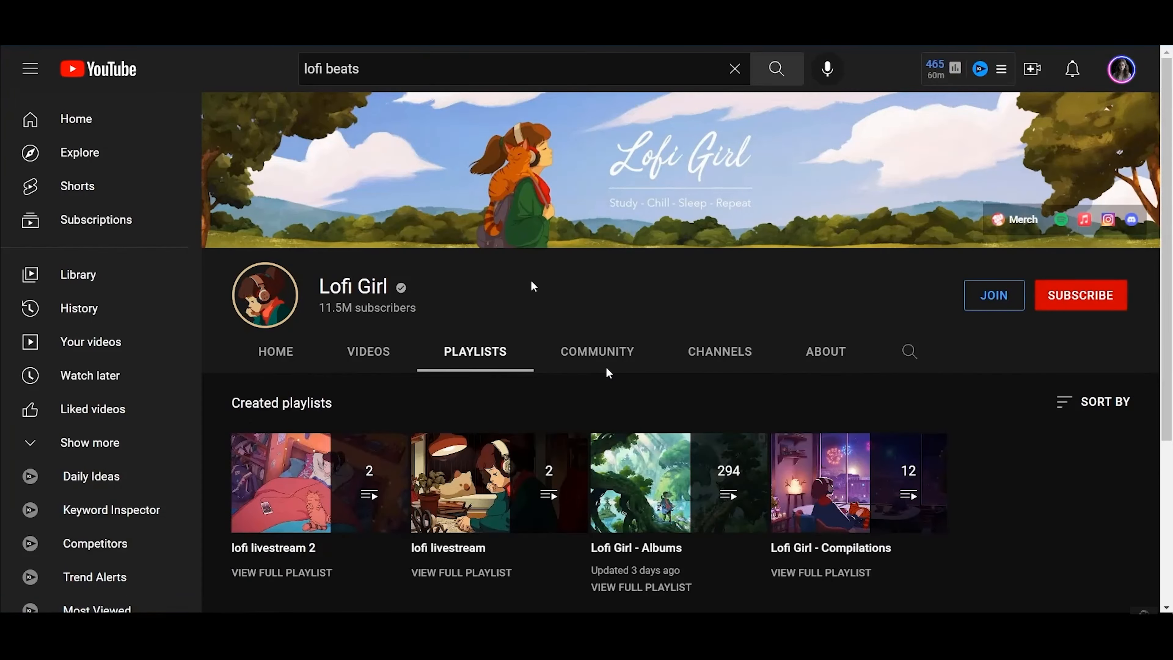
# Show the Lofi Girl channel's uploaded videos and open the "Afternoon Jazz" video
pyautogui.click(402, 368)
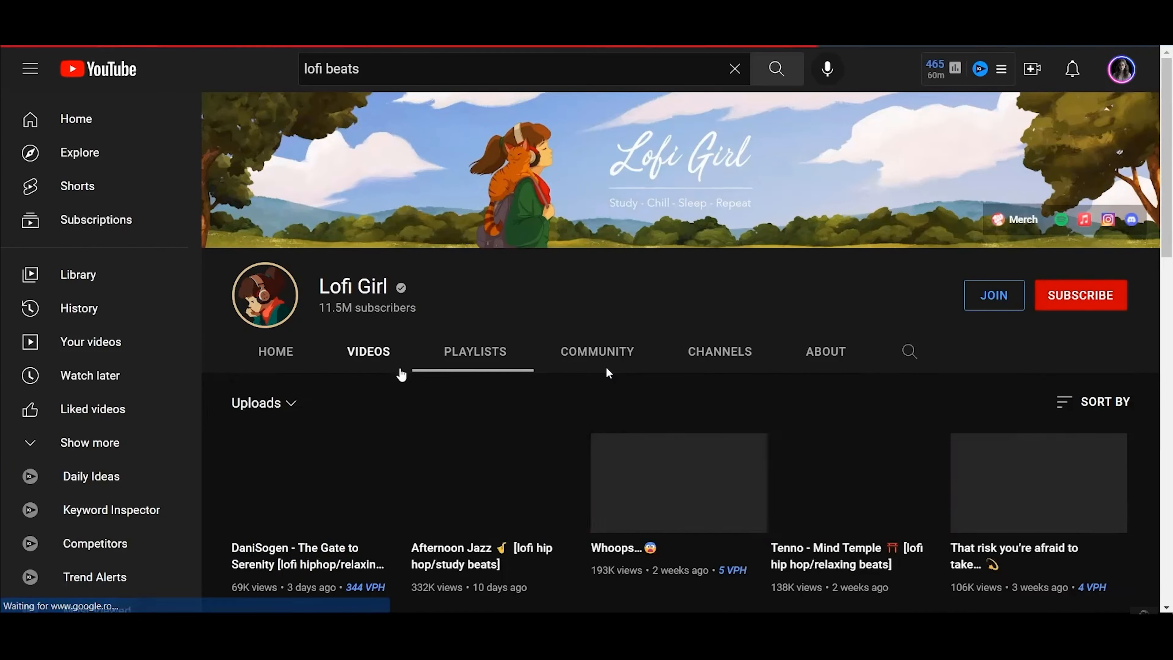
pyautogui.scroll(-4, 607, 372)
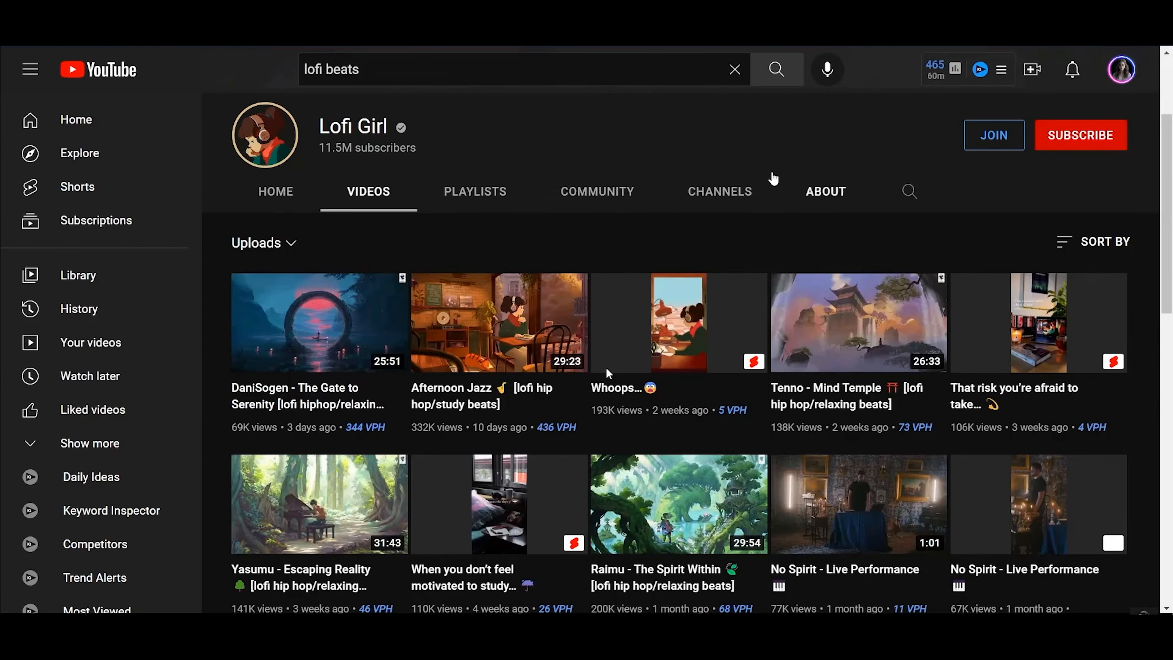
pyautogui.click(554, 315)
# Sign in to Midjourney with Discord and start the /describe command in the chung channel
pyautogui.click(158, 475)
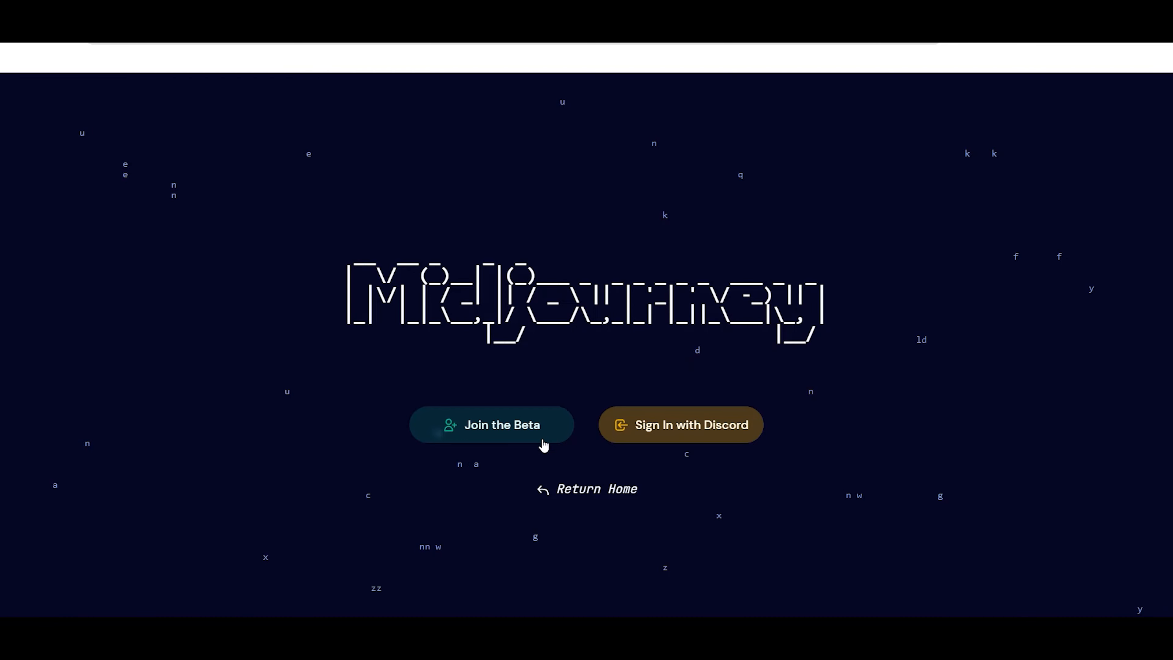
pyautogui.click(660, 437)
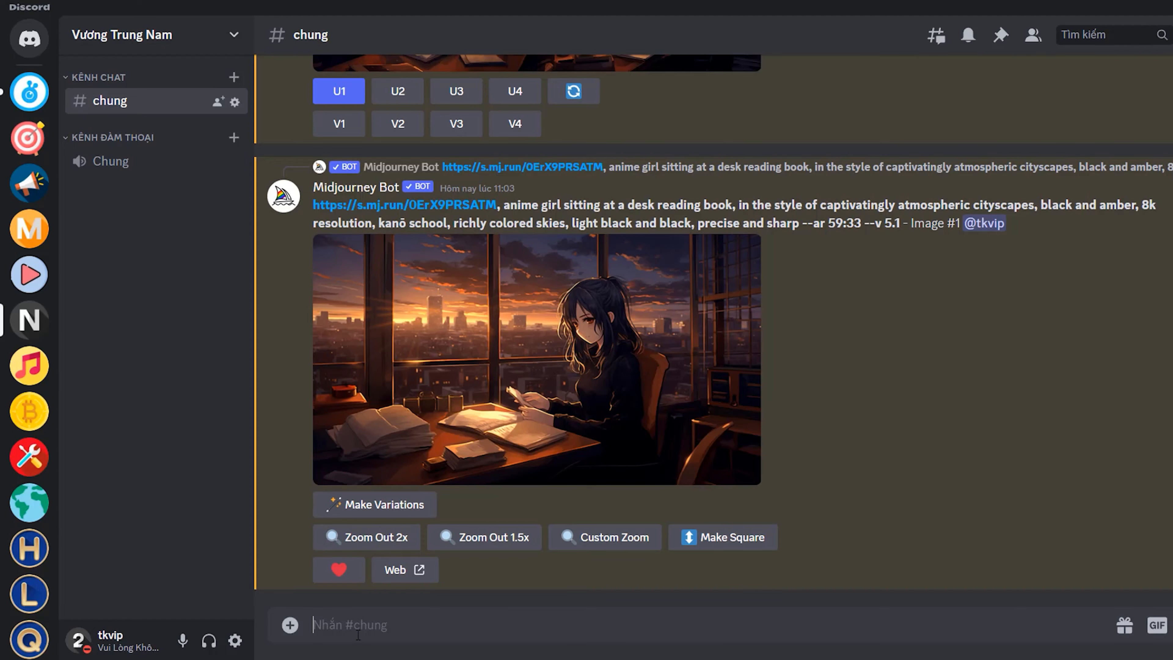
pyautogui.write('/')
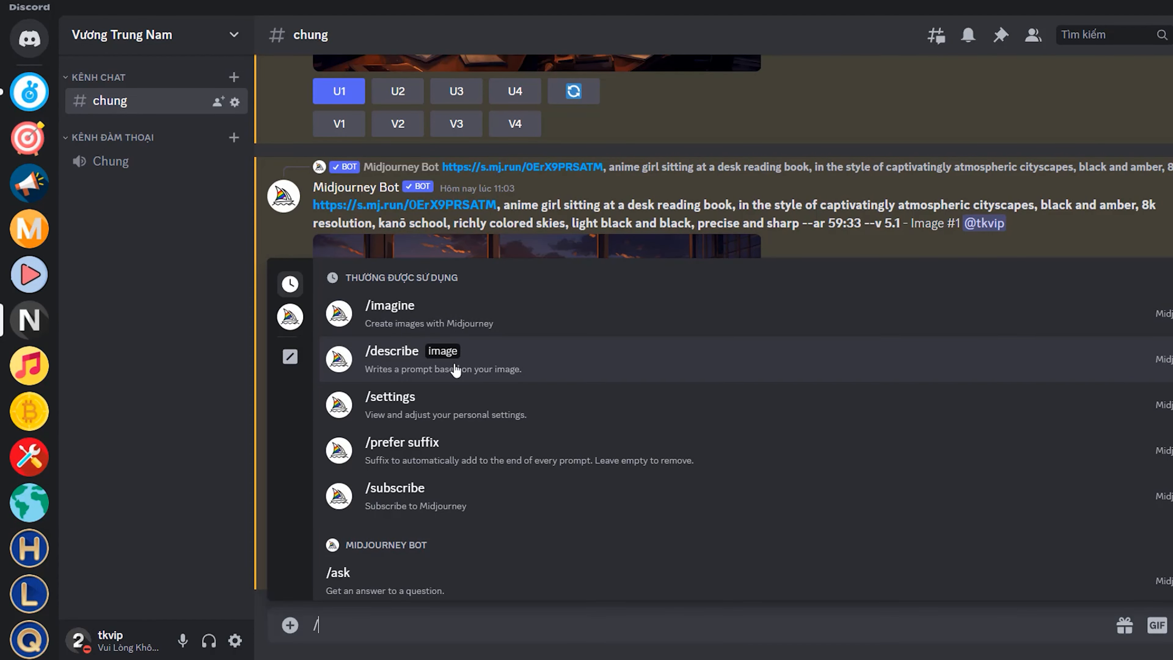
pyautogui.click(455, 368)
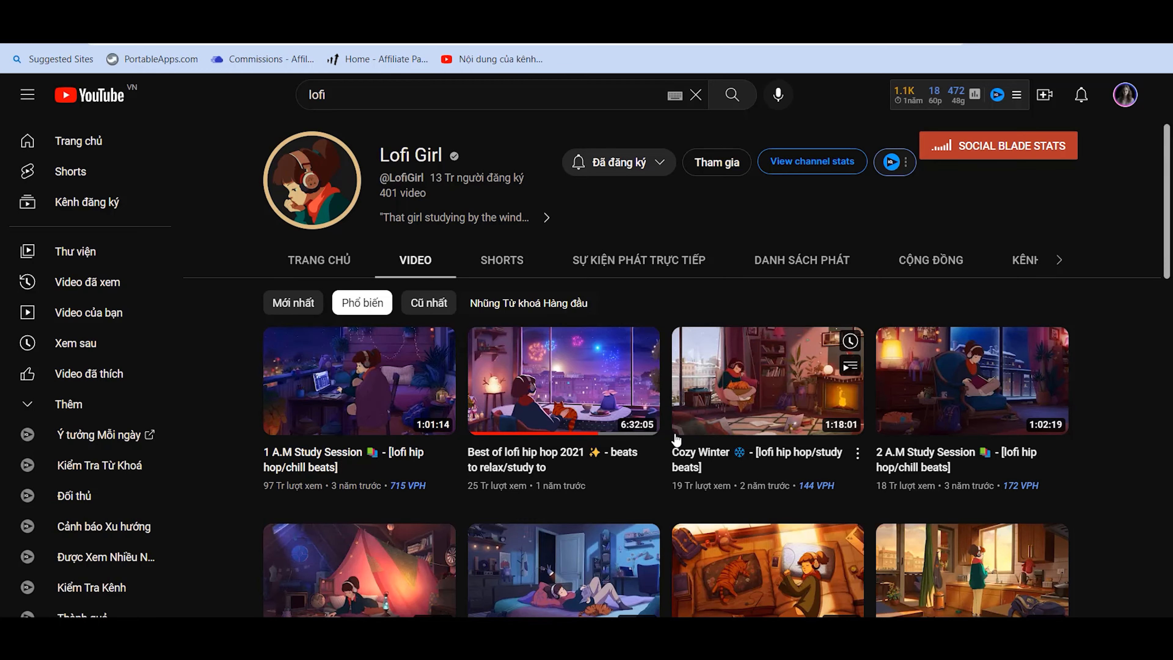
# Browse the Lofi Girl channel's popular videos on YouTube to find a thumbnail to use as reference
pyautogui.scroll(-2, 646, 369)
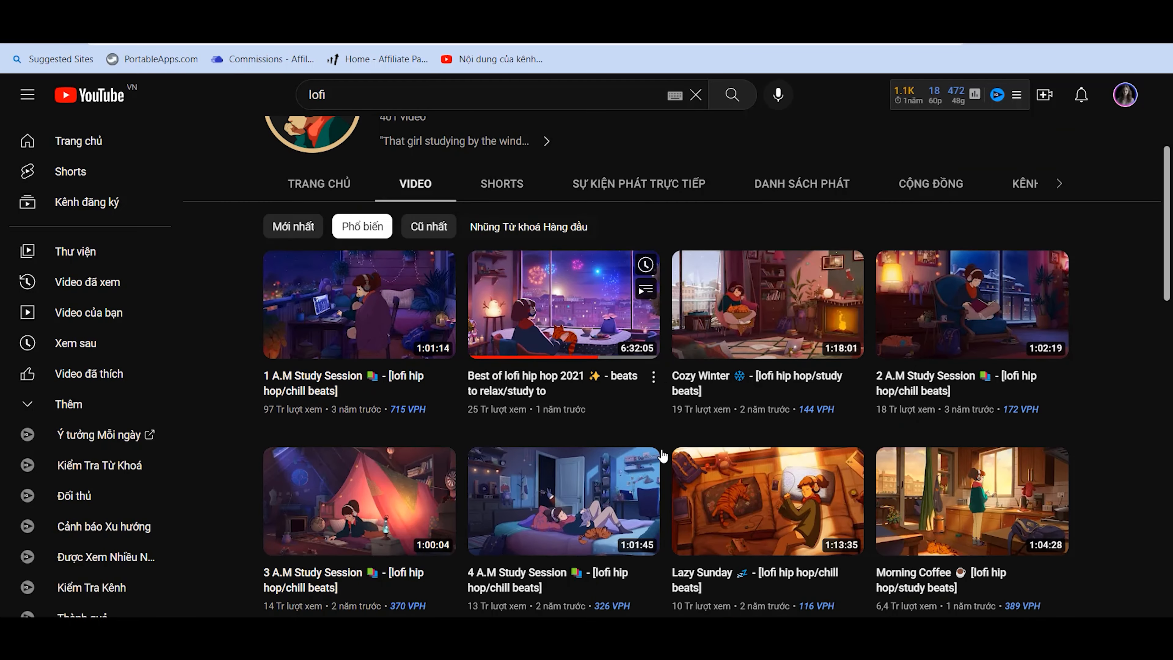
pyautogui.scroll(-5, 500, 406)
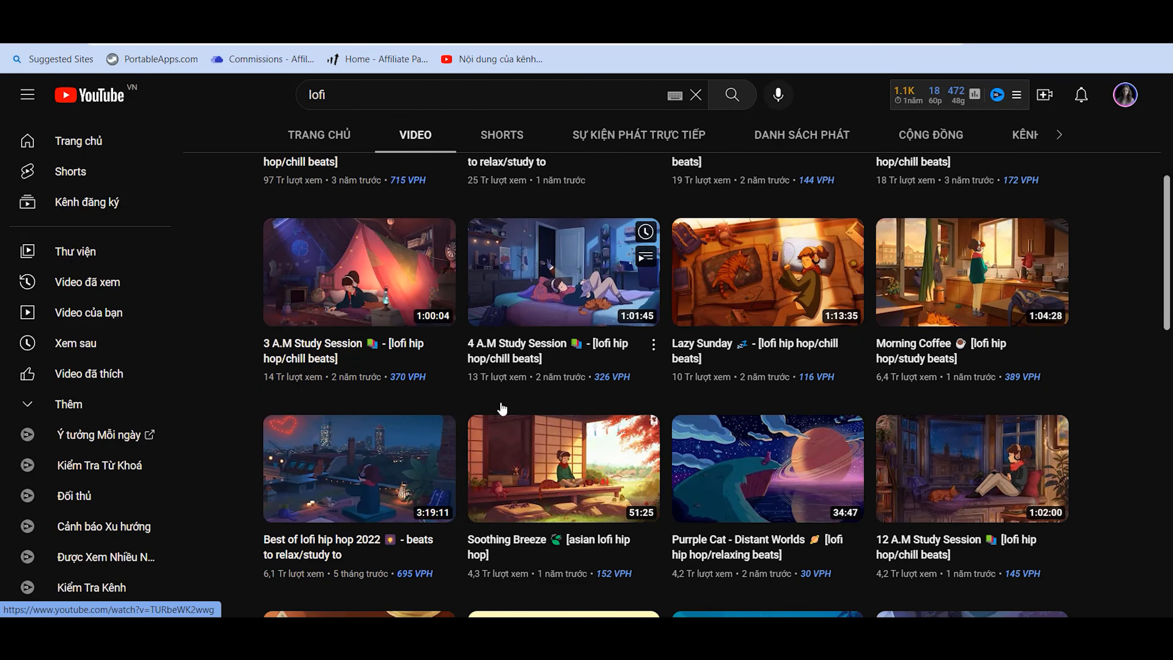
pyautogui.scroll(-6, 646, 363)
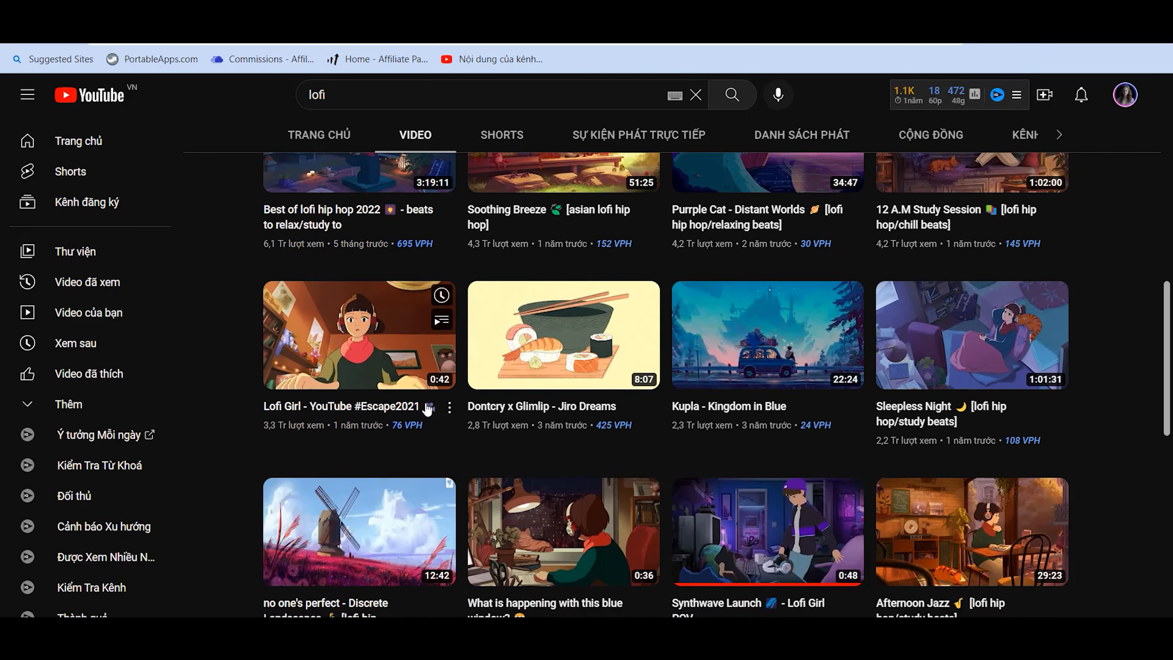
pyautogui.scroll(-4, 521, 426)
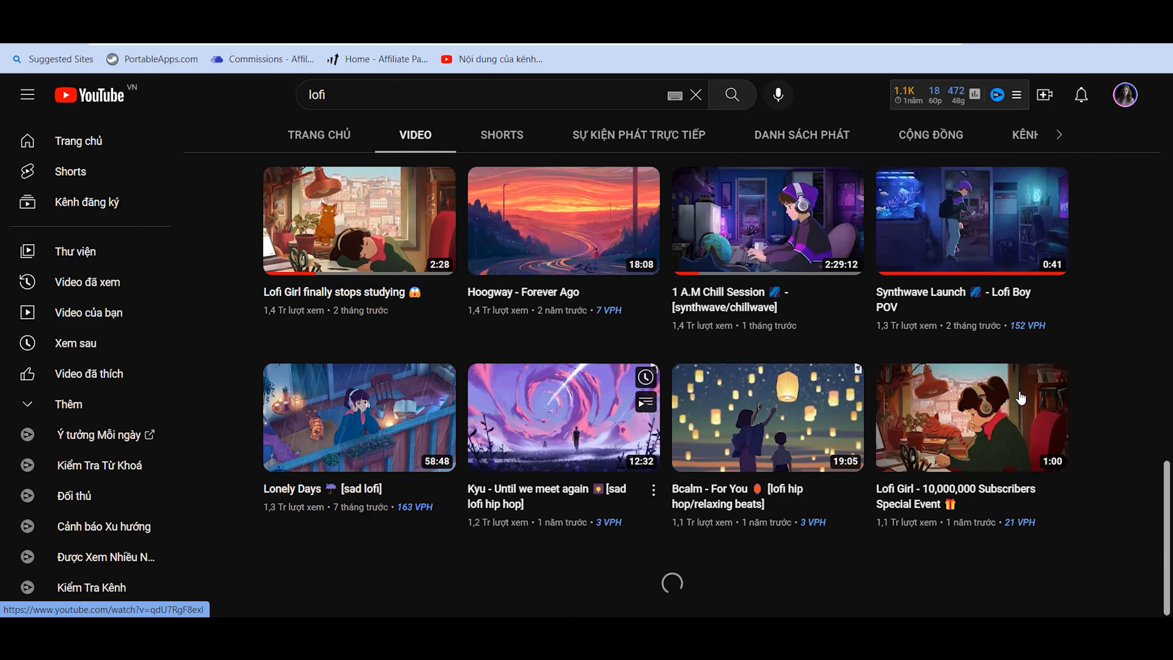
pyautogui.scroll(-3, 940, 402)
pyautogui.scroll(-4, 940, 401)
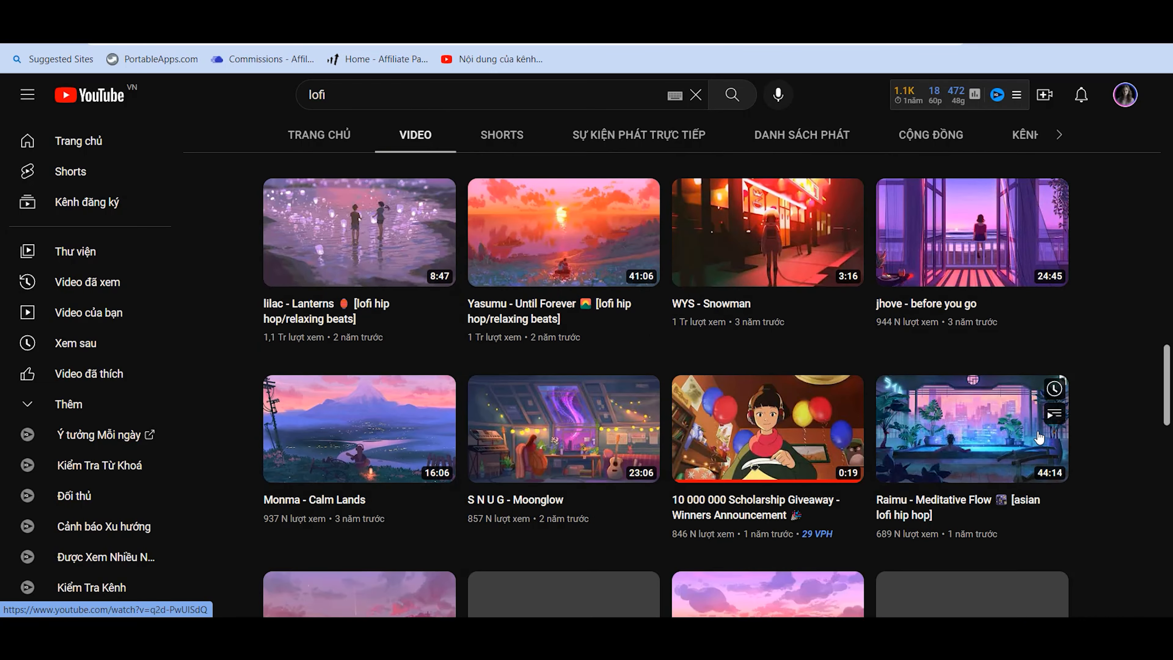
# Open the "Lonely Days" video and copy its share link
pyautogui.scroll(8, 421, 455)
pyautogui.scroll(-4, 421, 456)
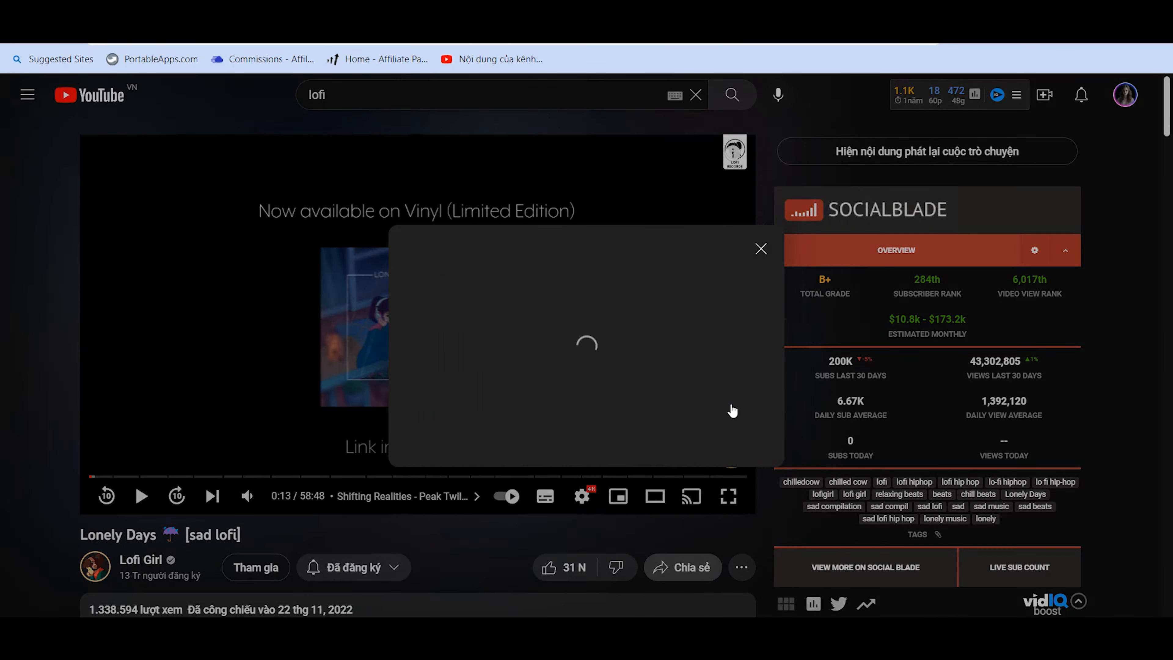
pyautogui.click(720, 432)
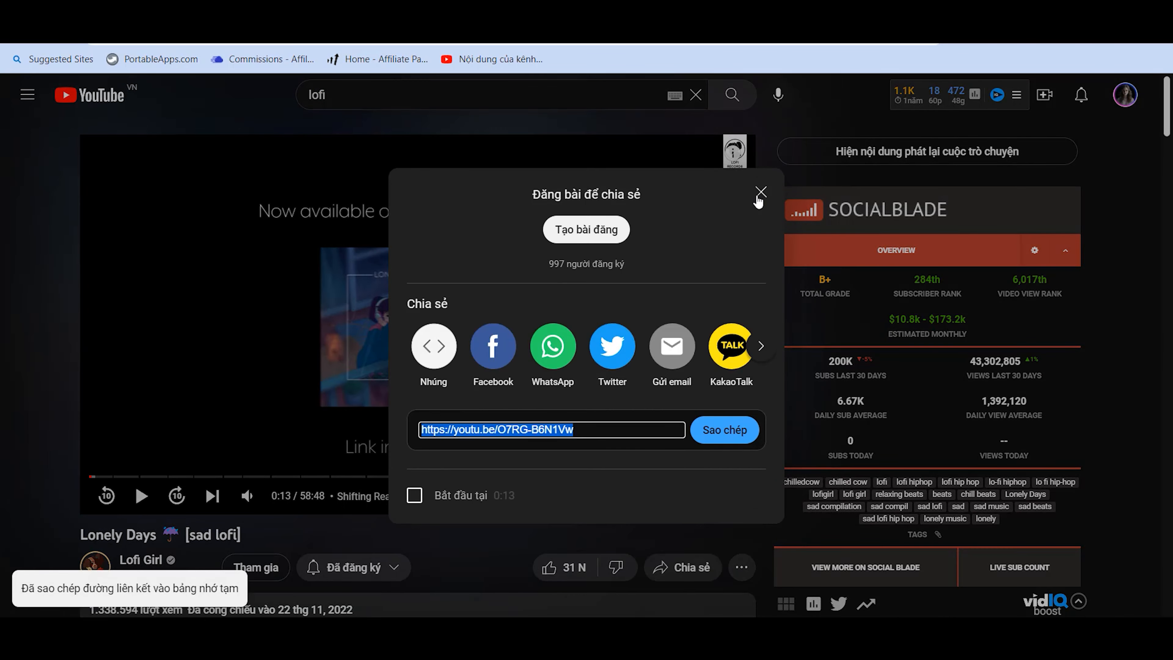
pyautogui.click(760, 191)
# Search Google for "download thumbnail" in a new tab and open the youtube-thumbnail-grabber.com result
pyautogui.hotkey('ctrl', 't')
pyautogui.write('do')
pyautogui.click(504, 374)
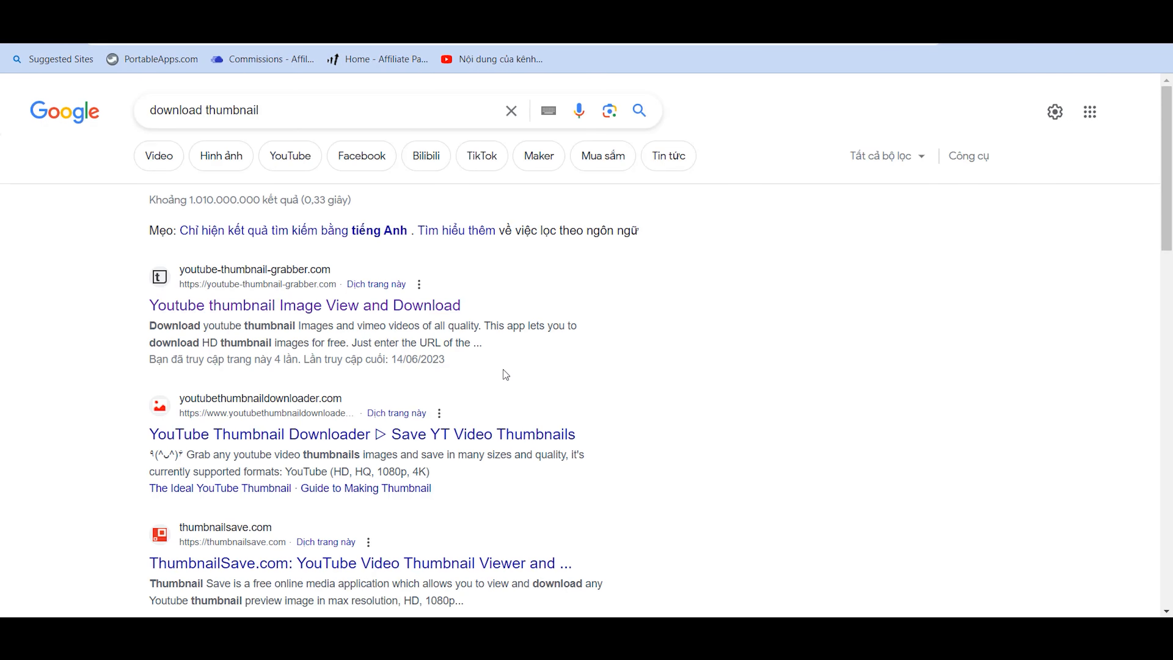
pyautogui.click(300, 305)
# Paste the copied video link into the thumbnail grabber and get its thumbnail images
pyautogui.scroll(-2, 481, 305)
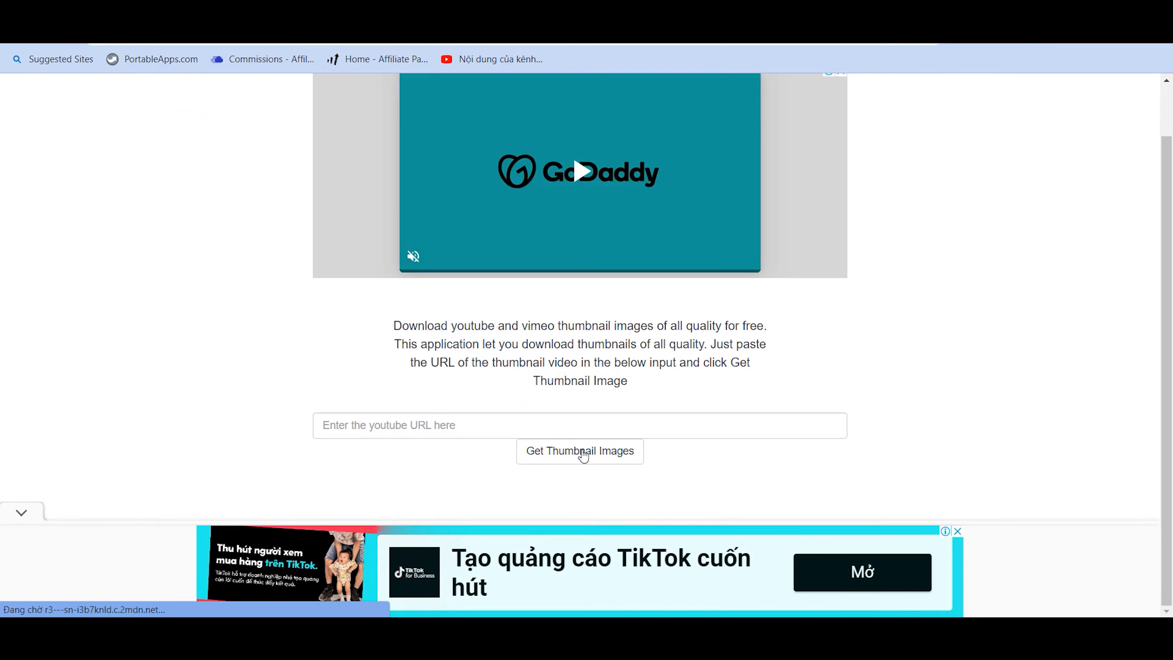
pyautogui.click(500, 418)
pyautogui.hotkey('ctrl', 'v')
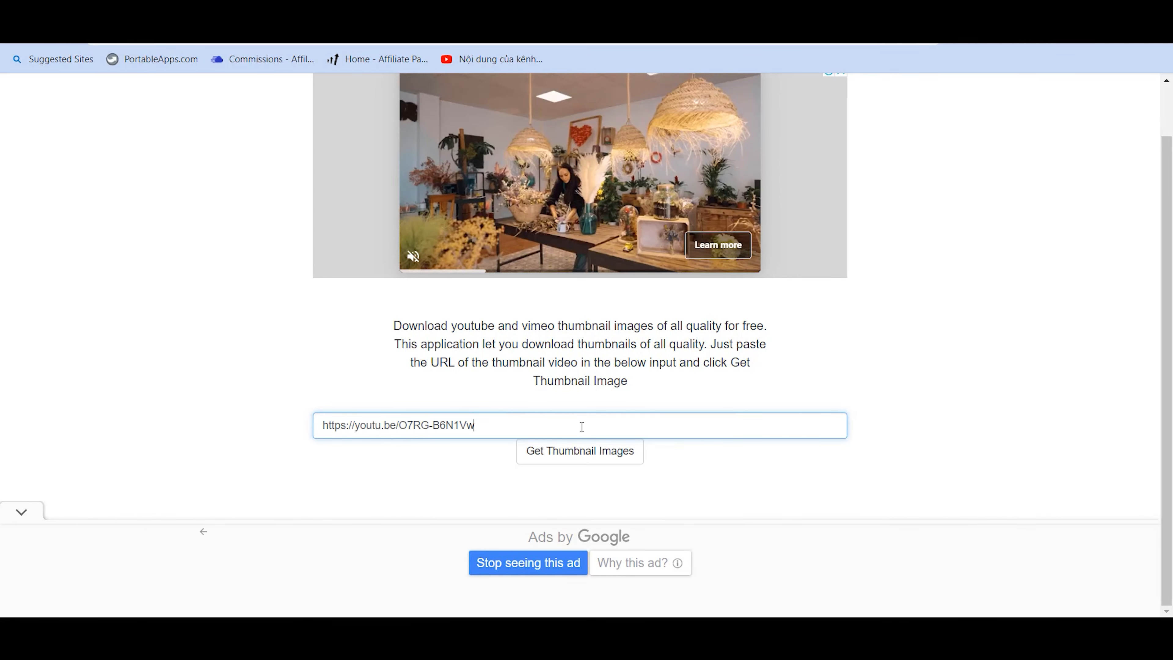
# Look through the thumbnail sizes, save the large rainy-balcony image to disk and dismiss the download bar
pyautogui.scroll(-10, 594, 394)
pyautogui.scroll(-10, 373, 414)
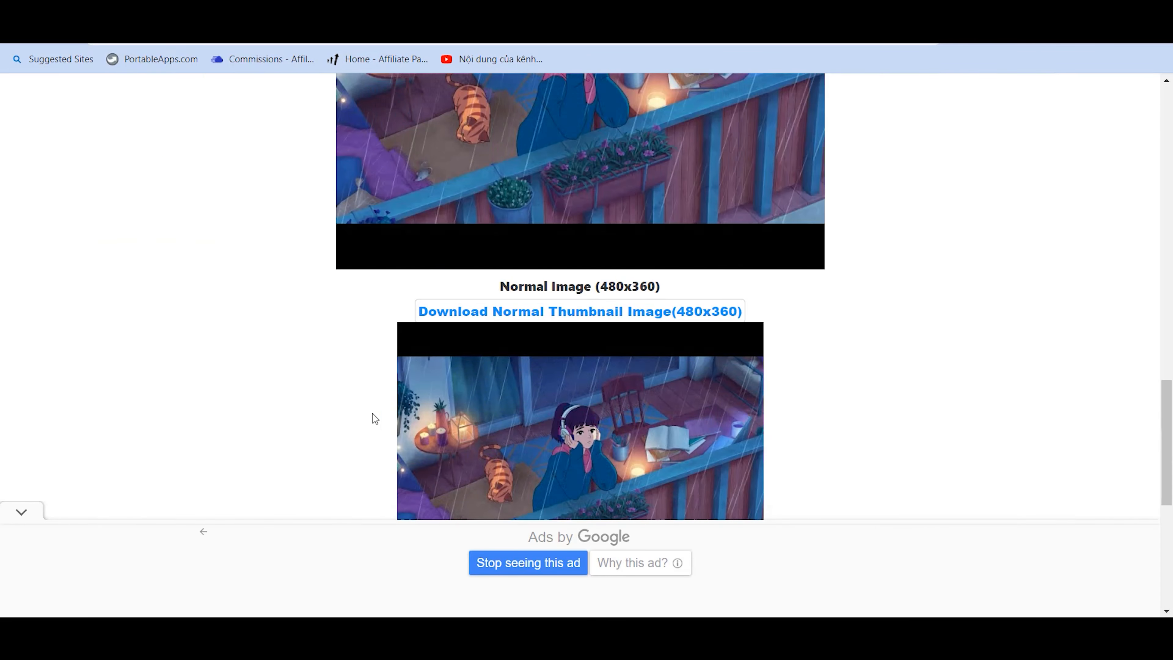
pyautogui.scroll(15, 373, 414)
pyautogui.rightClick(549, 210)
pyautogui.click(626, 265)
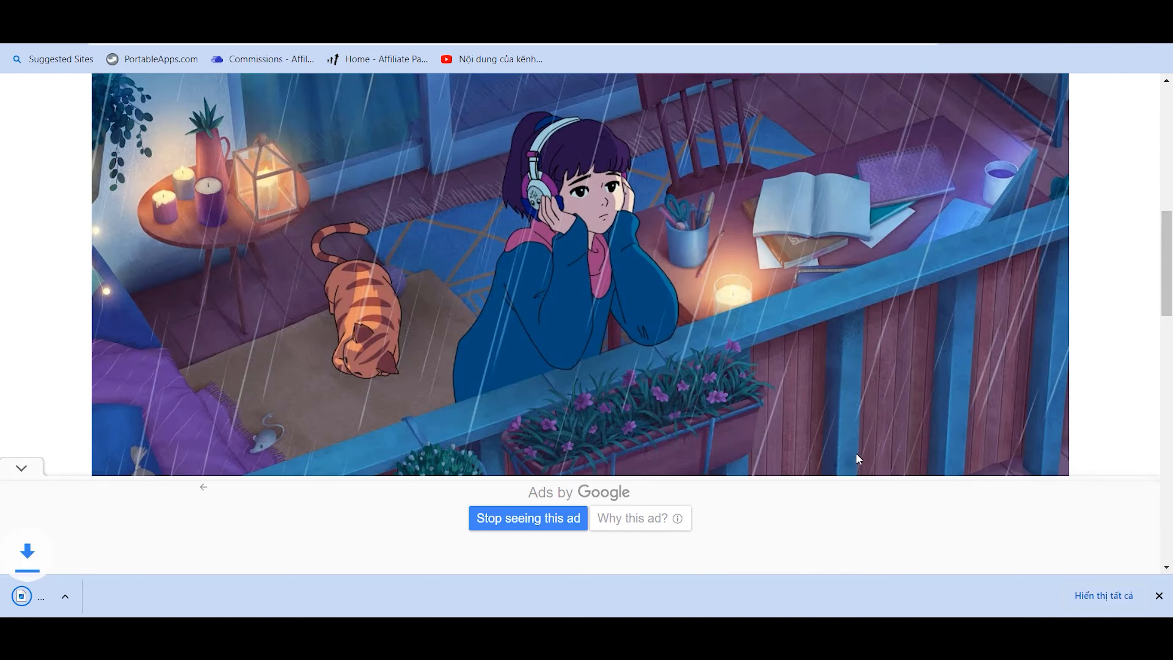
pyautogui.click(1159, 595)
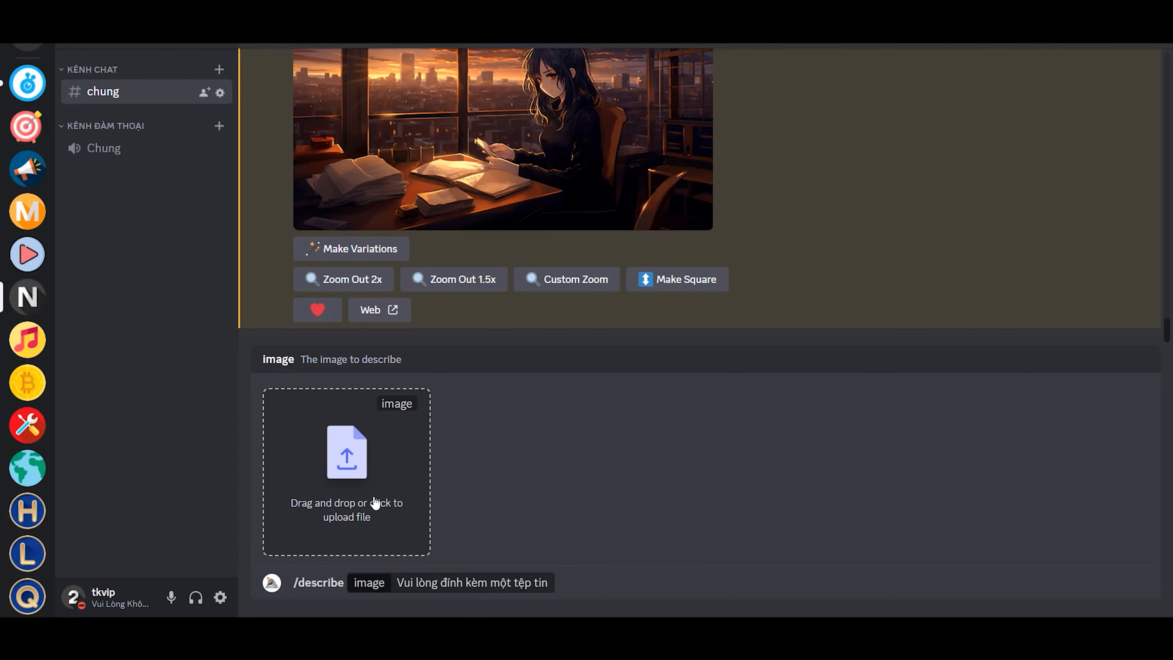
# Attach the saved thumbnail from the ảnhloffi folder to the /describe command in Discord and submit it
pyautogui.click(375, 503)
pyautogui.click(251, 343)
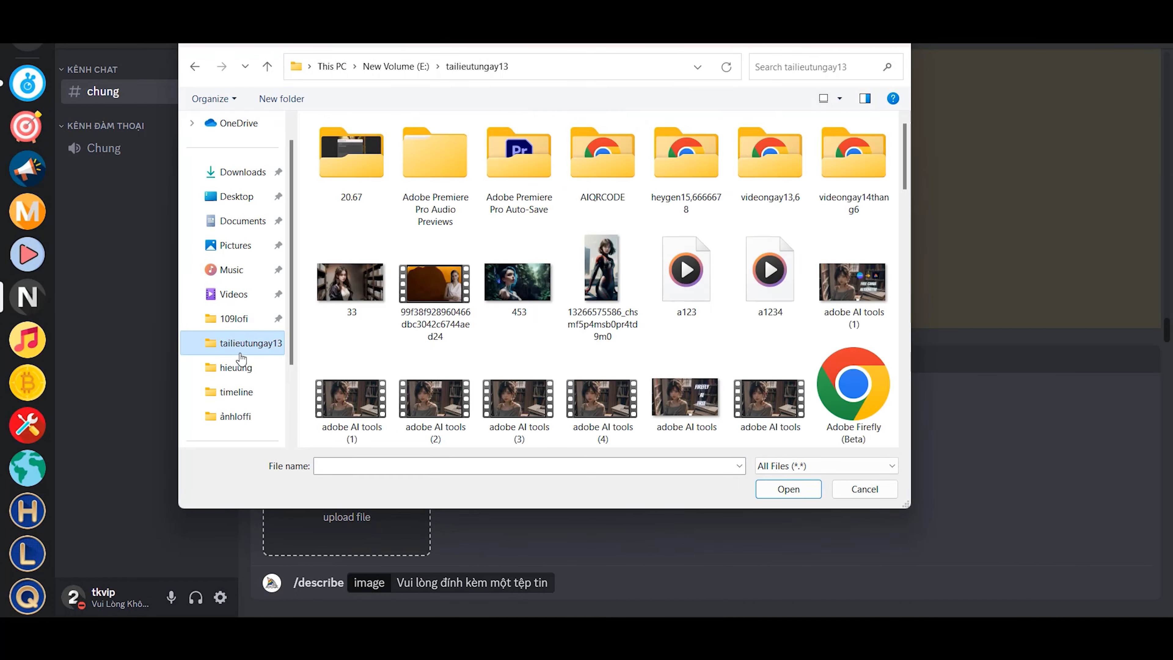
pyautogui.click(236, 368)
pyautogui.scroll(-5, 601, 277)
pyautogui.click(235, 416)
pyautogui.doubleClick(521, 168)
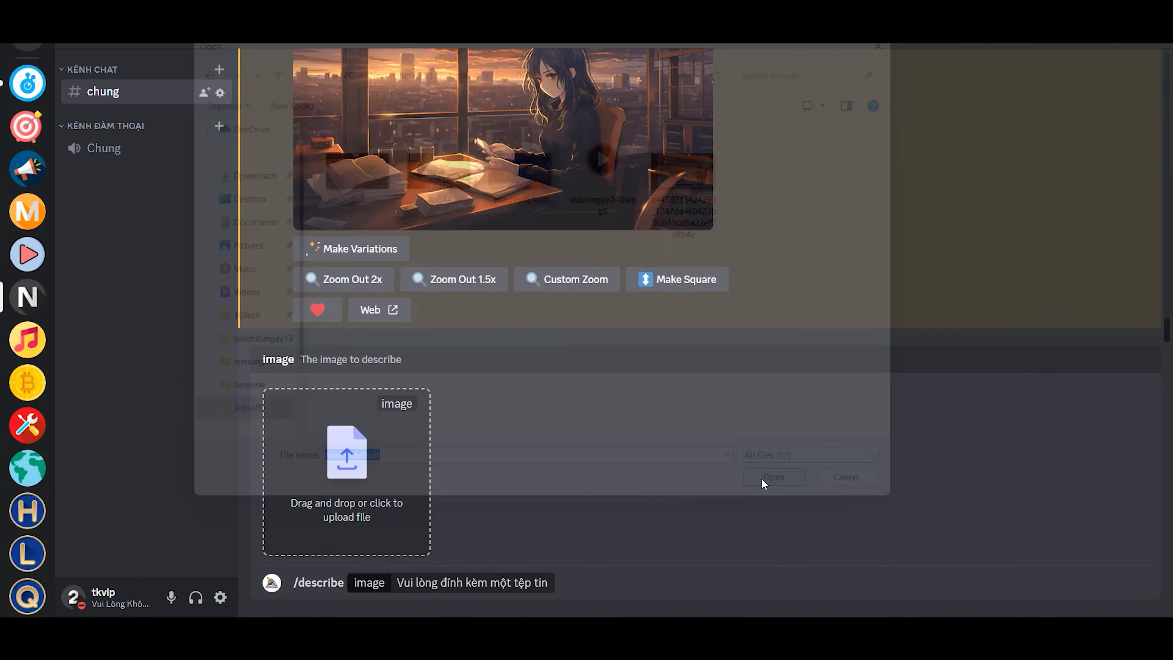
pyautogui.press('Return')
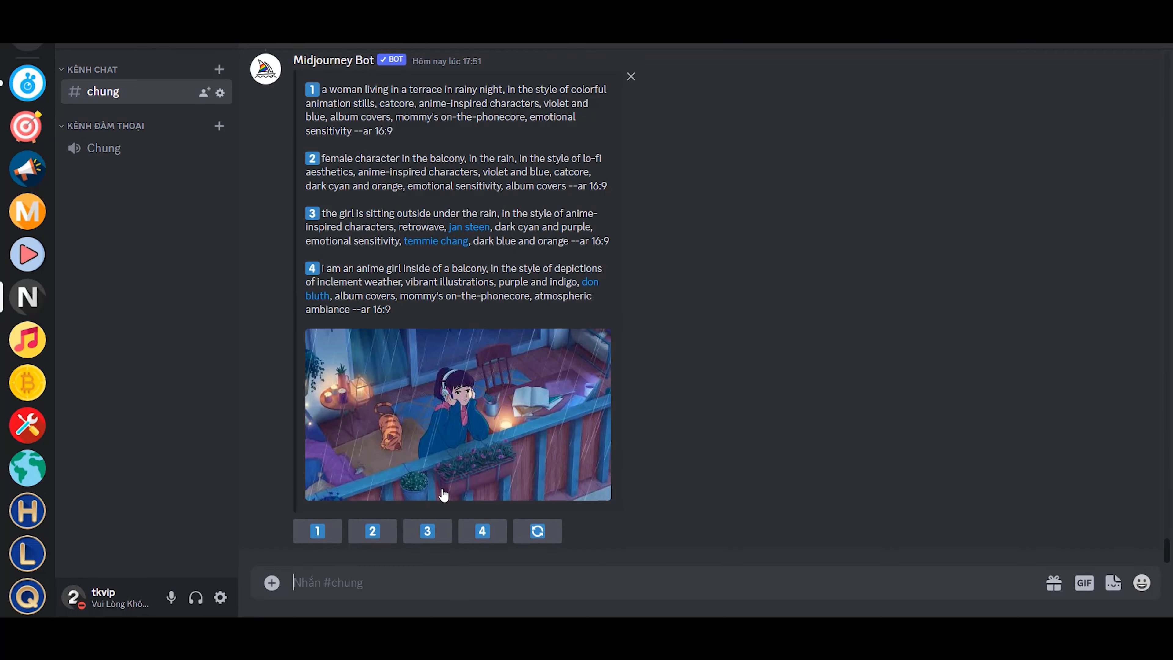
# Enlarge the thumbnail in the Midjourney Bot reply, close it, and review the four suggested prompts
pyautogui.click(442, 495)
pyautogui.click(1016, 392)
pyautogui.scroll(3, 529, 314)
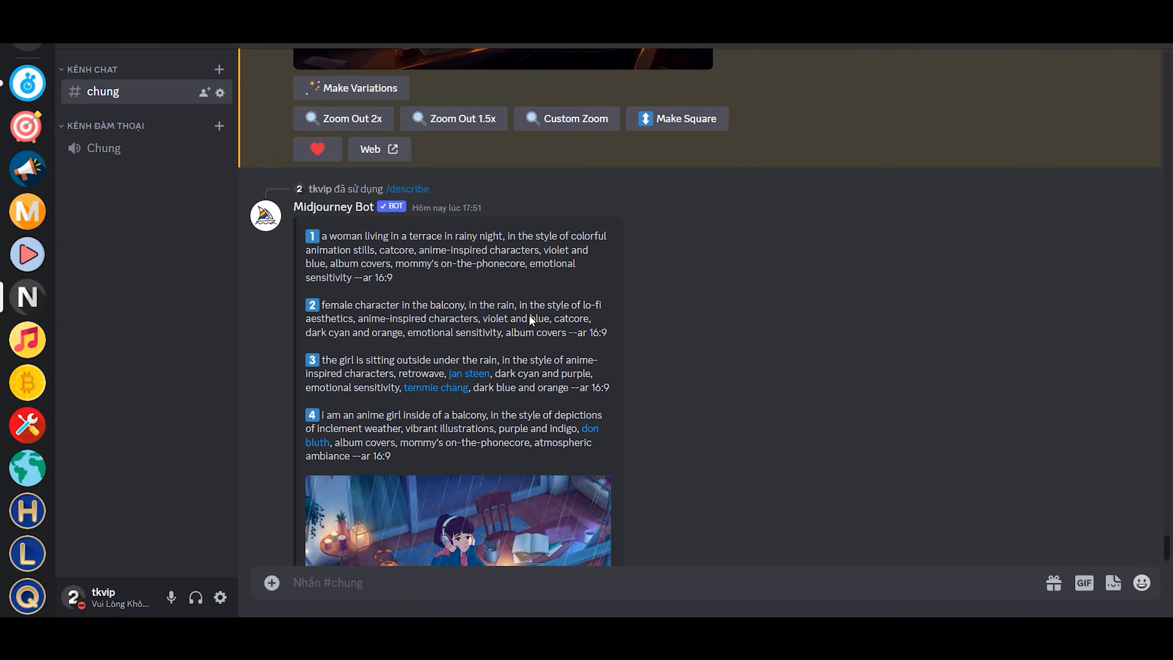
# Generate images from the first suggested prompt, the woman living in a terrace in rainy night
pyautogui.scroll(-5, 504, 367)
pyautogui.click(317, 531)
pyautogui.click(707, 405)
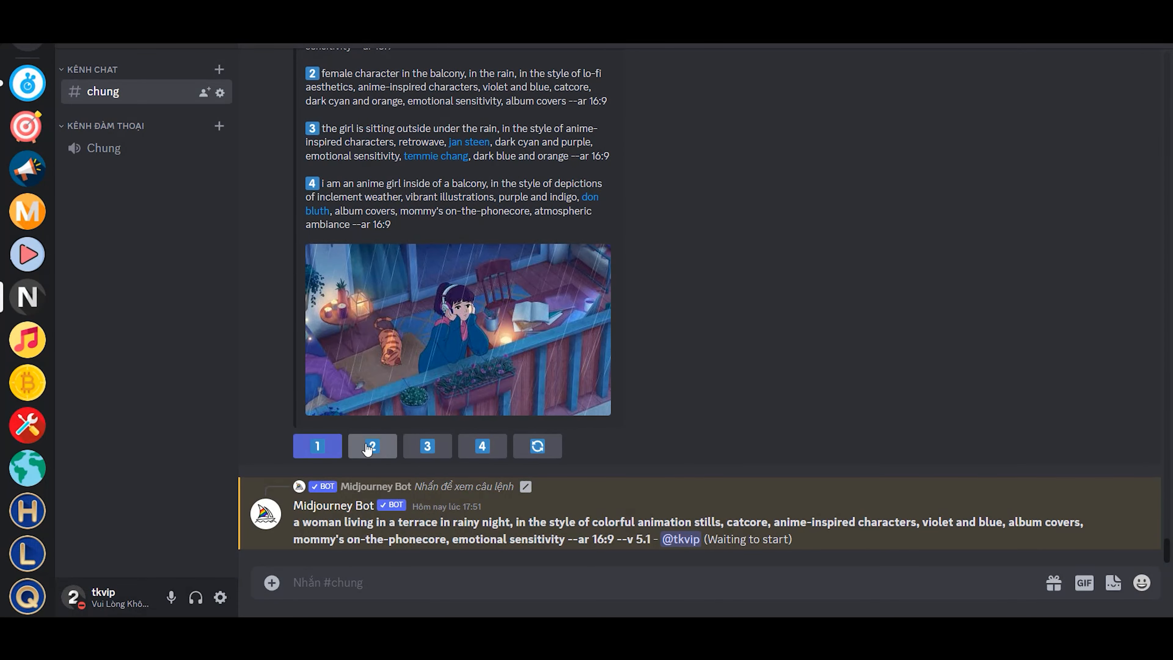
# Copy the thumbnail's image link, insert it with a comma before the second suggested prompt, and generate images from it
pyautogui.rightClick(443, 370)
pyautogui.click(512, 565)
pyautogui.click(371, 447)
pyautogui.hotkey('ctrl', 'v')
pyautogui.write(',')
pyautogui.click(707, 405)
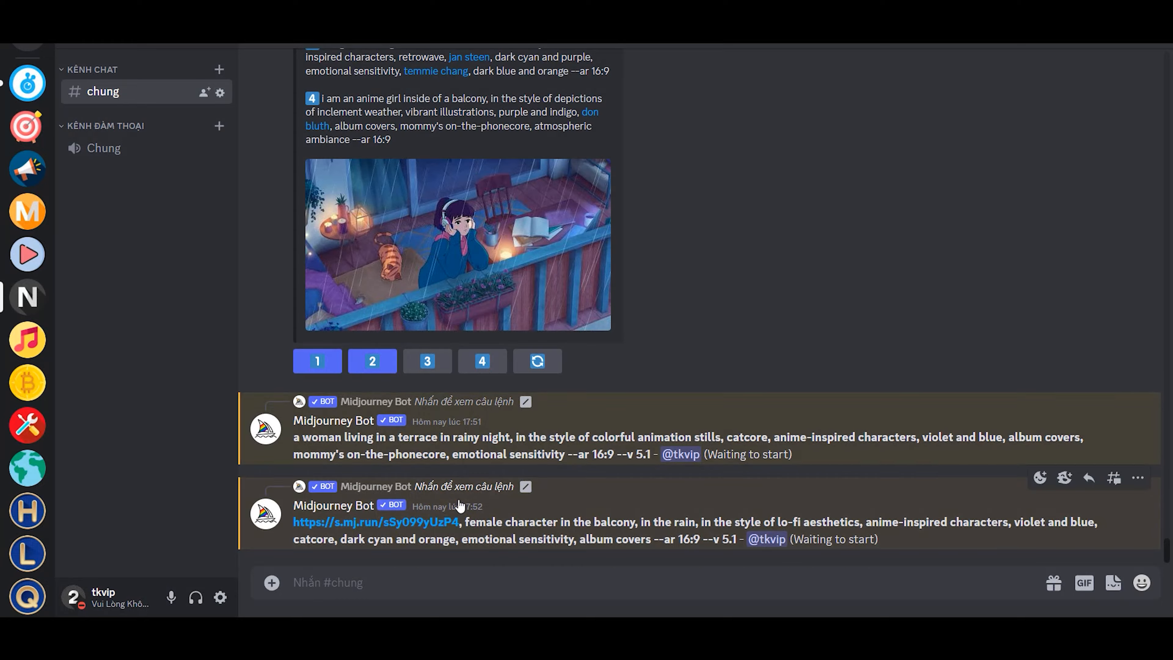
# Enlarge the original thumbnail in the /describe reply to examine it, and close the preview
pyautogui.scroll(5, 466, 498)
pyautogui.scroll(-5, 466, 498)
pyautogui.click(457, 240)
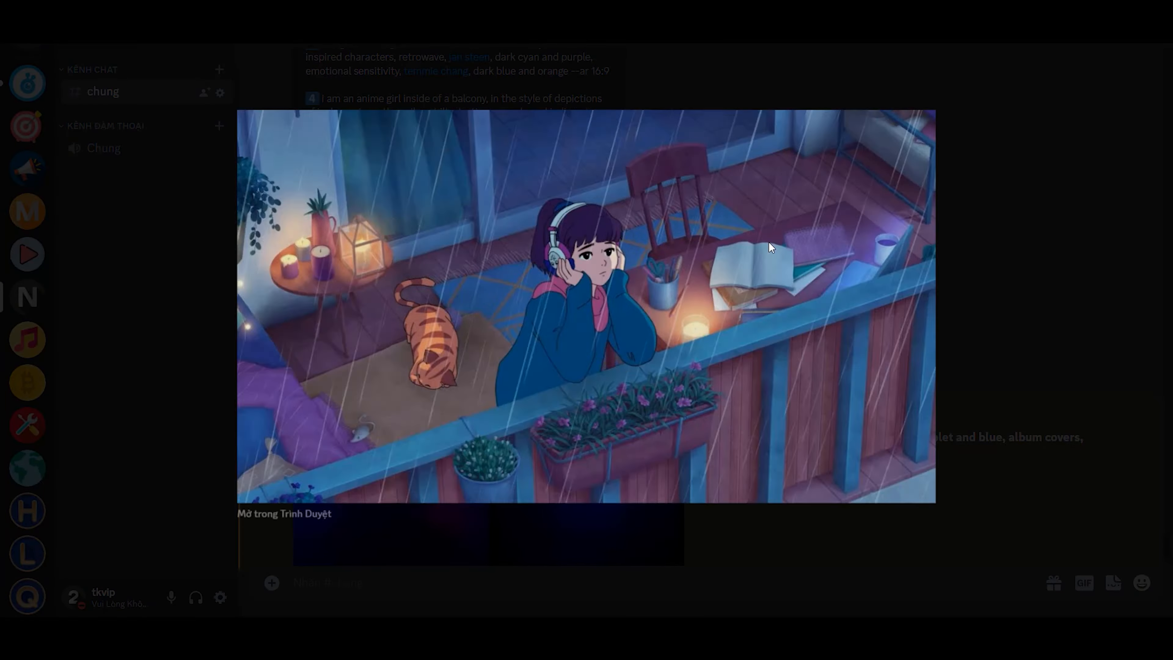
pyautogui.click(982, 137)
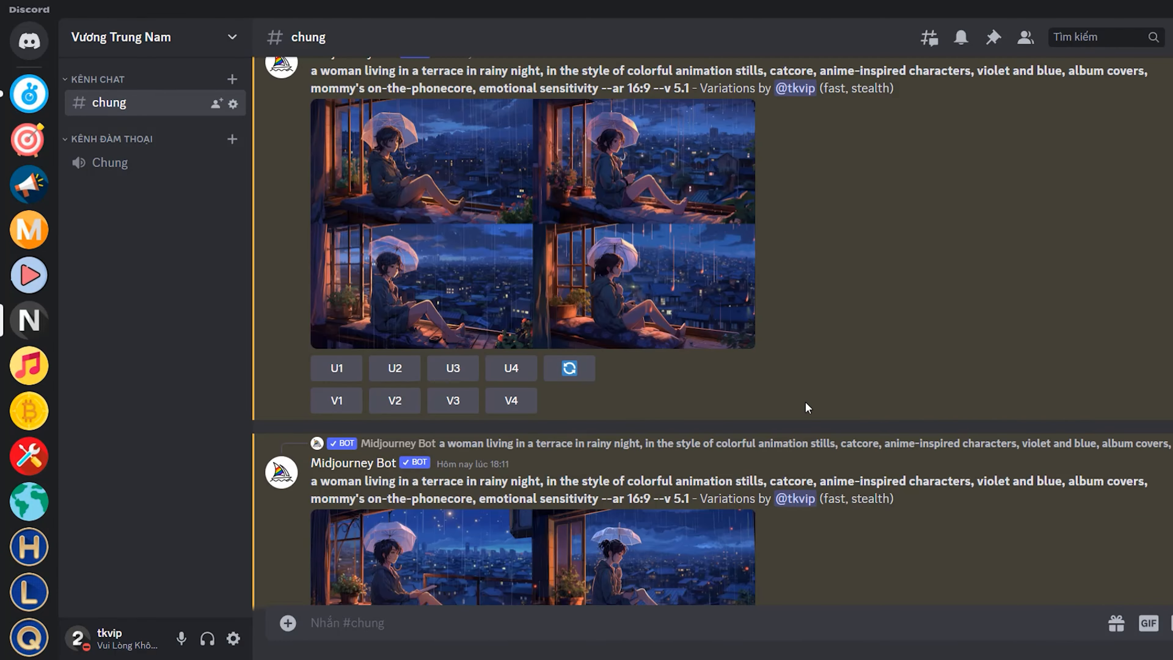
# Inspect the variations of the girl with the umbrella and upscale the fourth image of the 18:10 grid
pyautogui.scroll(-5, 807, 406)
pyautogui.click(459, 301)
pyautogui.click(1063, 372)
pyautogui.click(511, 449)
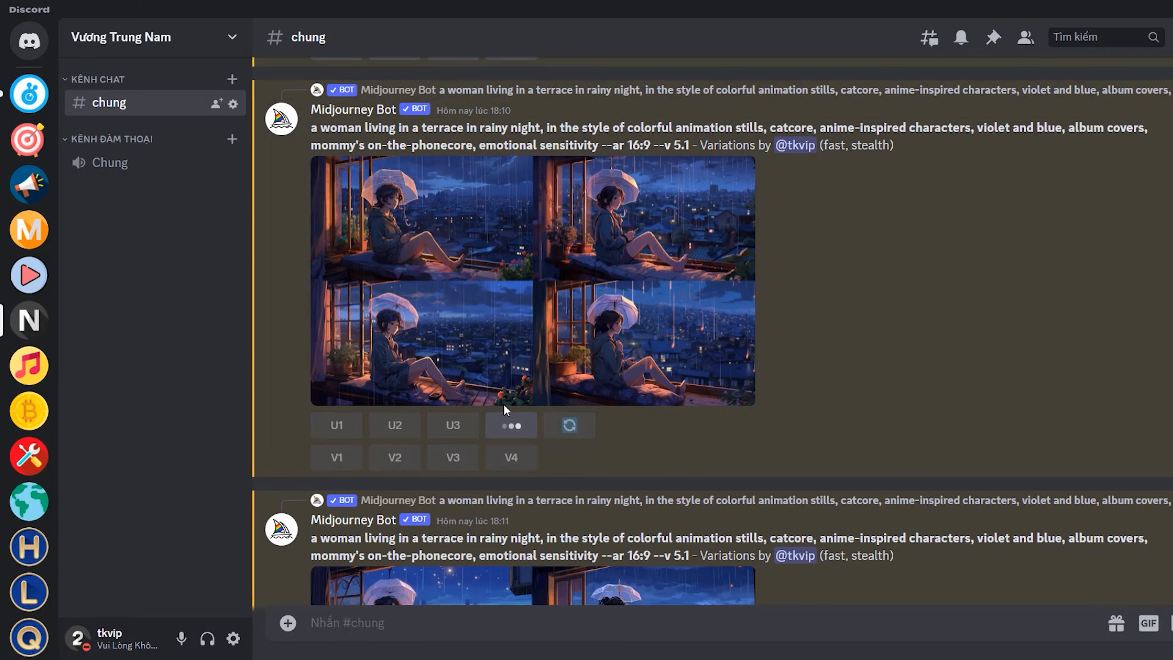
pyautogui.click(804, 387)
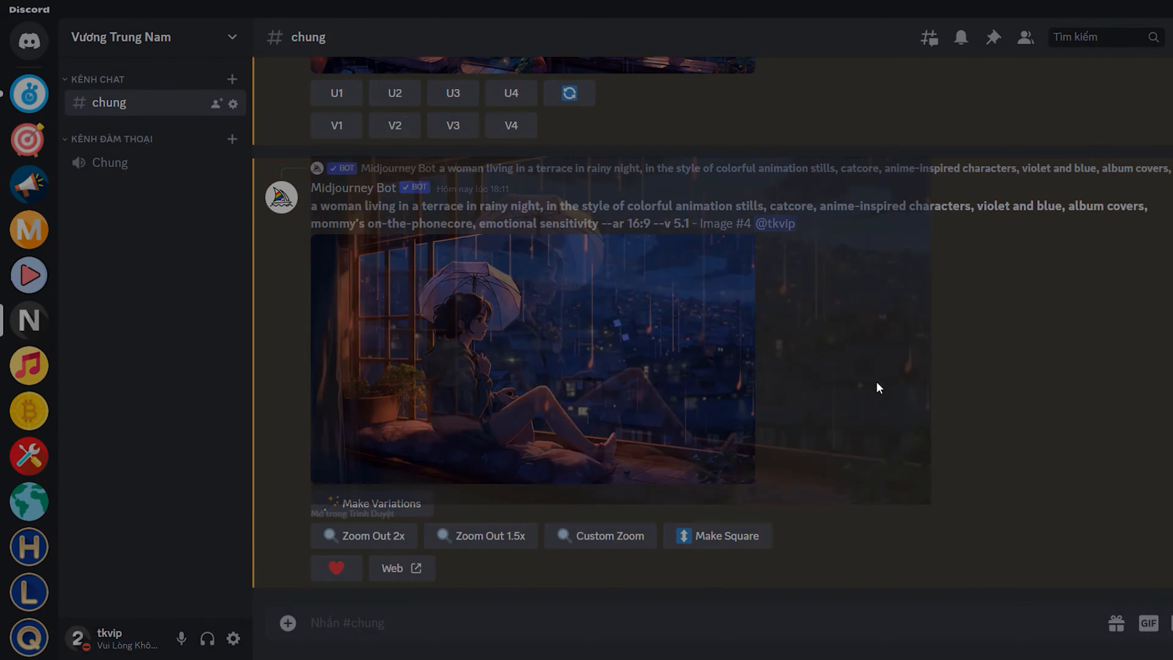
# Save the upscaled image of the girl with the umbrella to disk and close its preview
pyautogui.rightClick(542, 373)
pyautogui.click(612, 422)
pyautogui.click(831, 521)
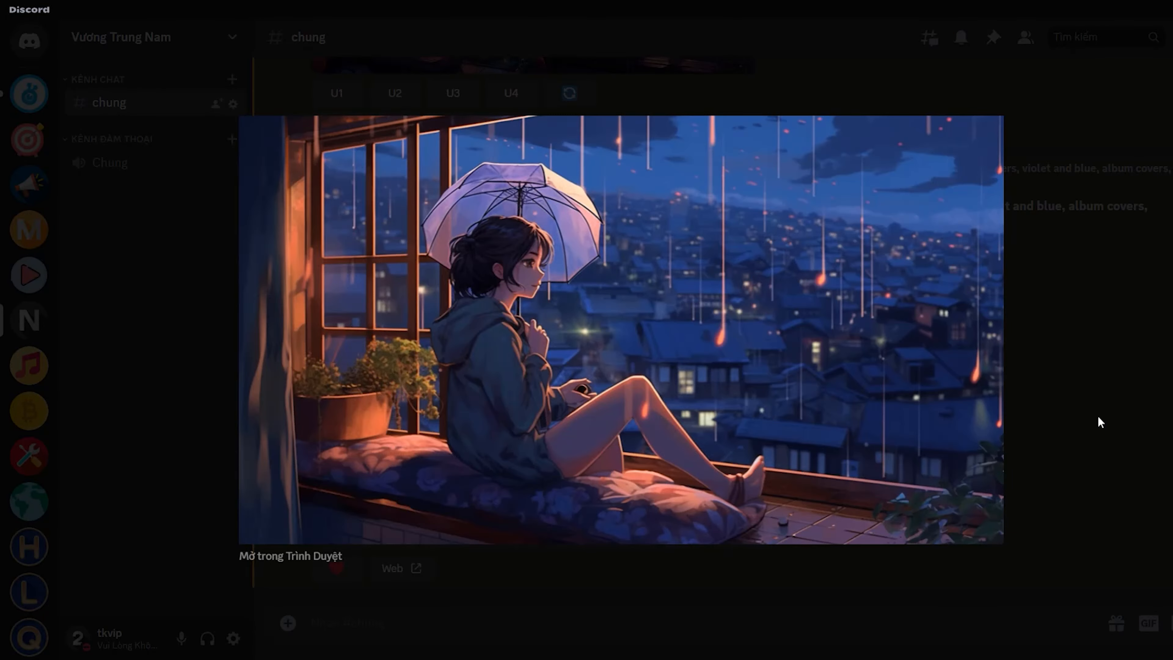
pyautogui.press('Escape')
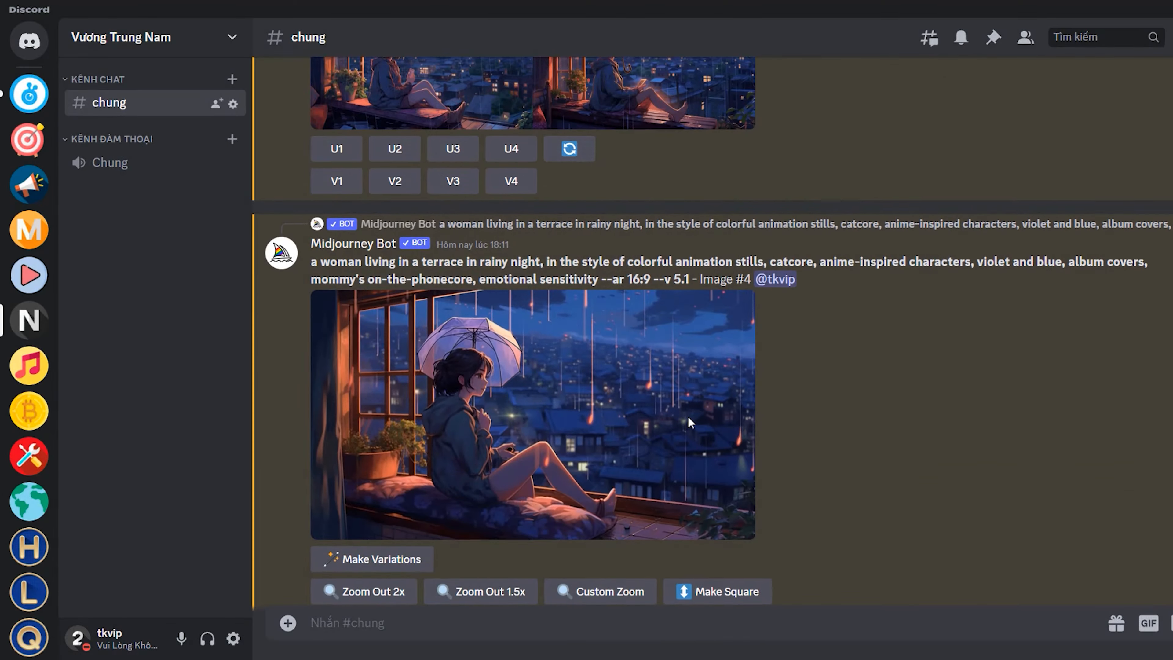
pyautogui.scroll(5, 688, 418)
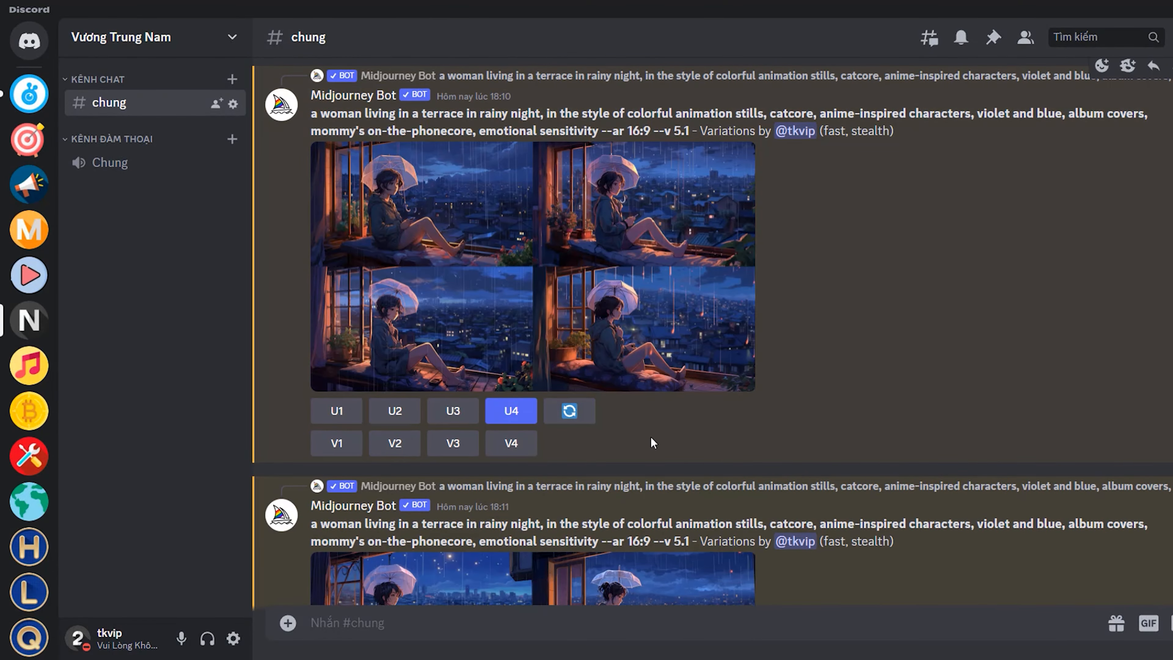
pyautogui.scroll(-10, 651, 437)
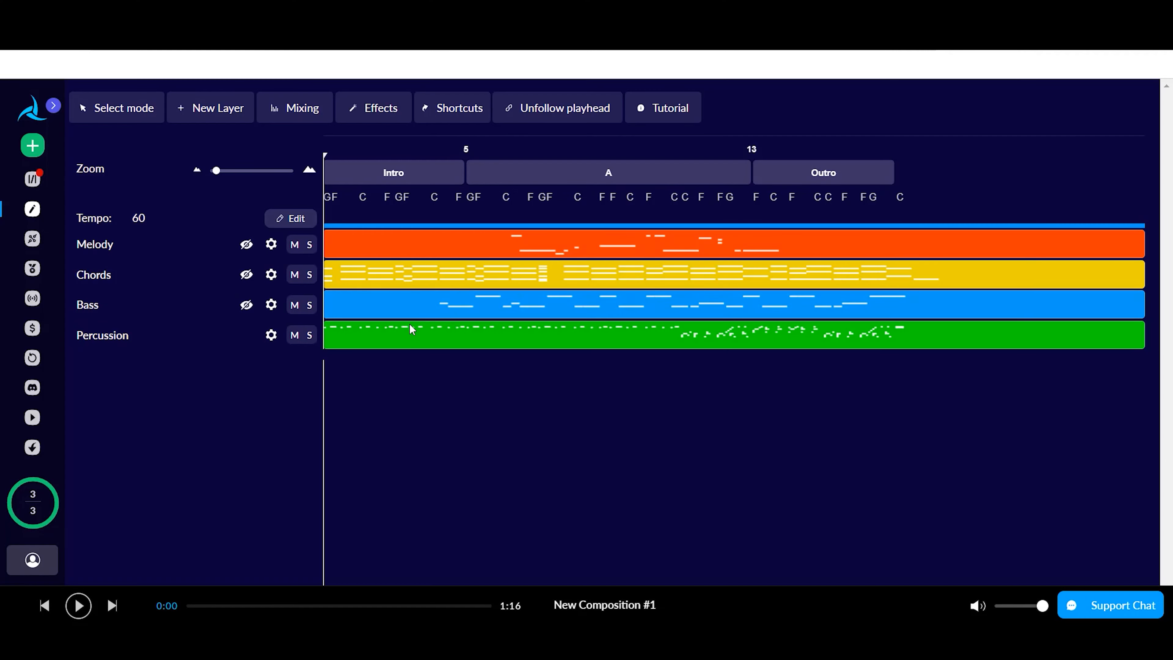
# Open New Composition #1's Percussion layer in the music editor and remove the fifth-step note from Pattern 1's first Unassigned channel
pyautogui.click(418, 336)
pyautogui.scroll(-3, 470, 415)
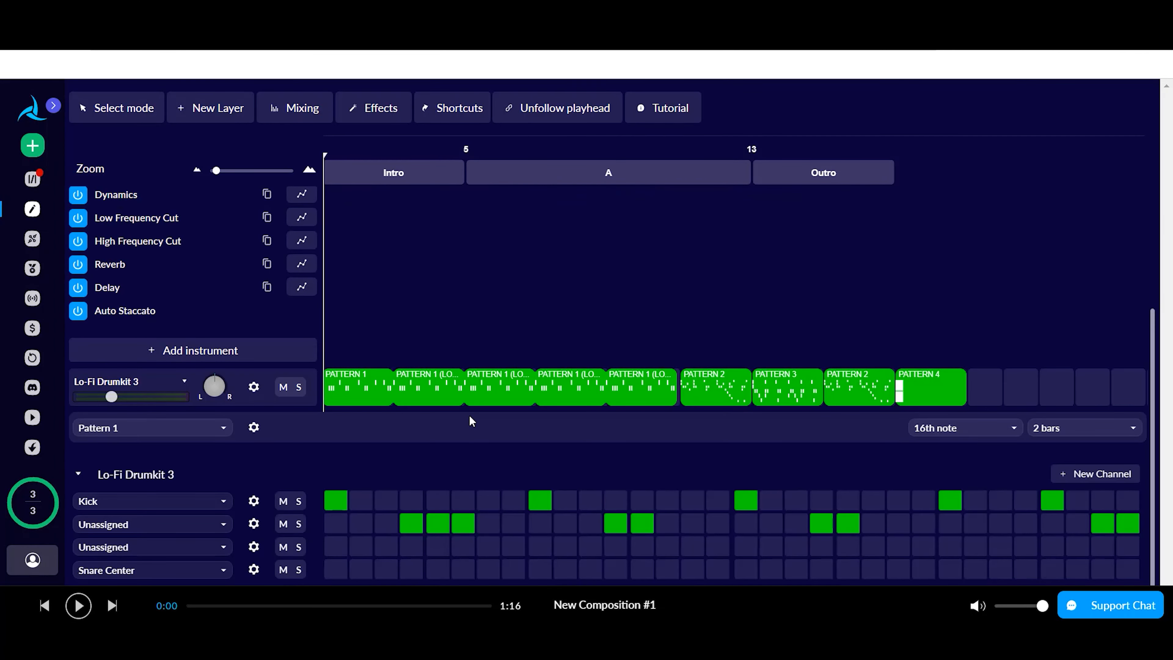
pyautogui.click(444, 524)
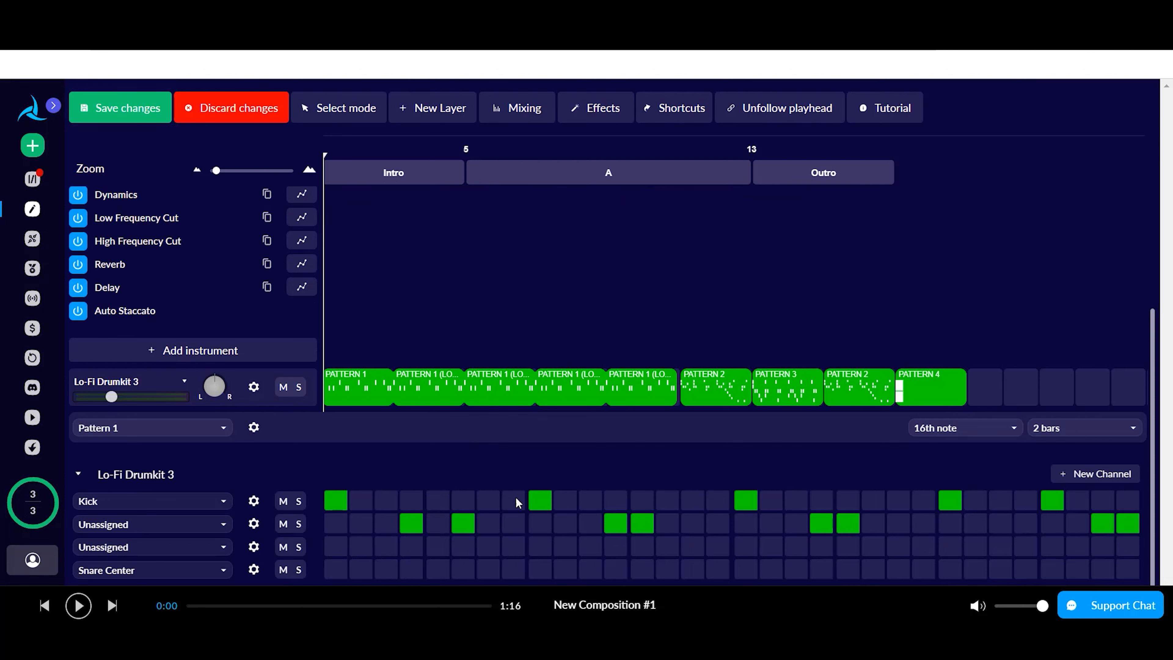
# Remove Pattern 1's ninth-step Kick note and the first Unassigned channel's twelfth-step note, and close the Percussion layer
pyautogui.click(540, 502)
pyautogui.click(616, 524)
pyautogui.scroll(3, 636, 493)
pyautogui.click(579, 350)
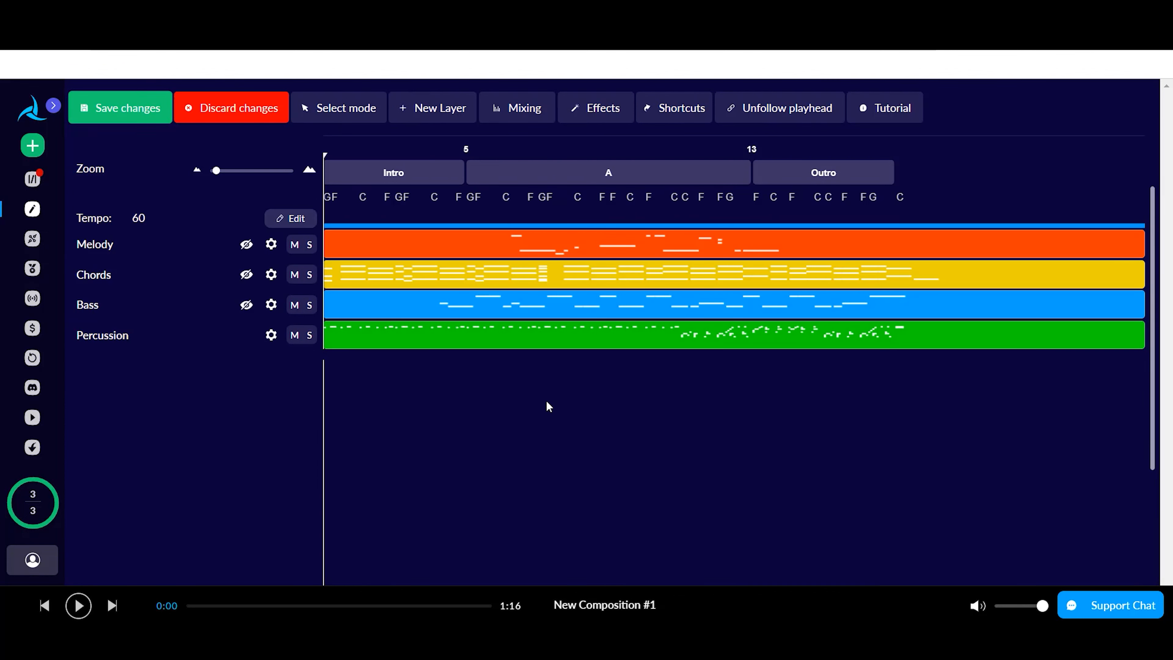
# Open the Bass layer and adjust its instrument blocks in section A and the Outro
pyautogui.click(531, 313)
pyautogui.scroll(-1, 526, 383)
pyautogui.moveTo(557, 557); pyautogui.dragTo(503, 556)
pyautogui.click(491, 370)
pyautogui.click(562, 368)
pyautogui.moveTo(845, 565); pyautogui.dragTo(765, 560)
pyautogui.scroll(2, 556, 282)
# Open the Chords layer and delete the top note of the long chord near the start of section A
pyautogui.click(554, 277)
pyautogui.scroll(-3, 555, 351)
pyautogui.click(498, 269)
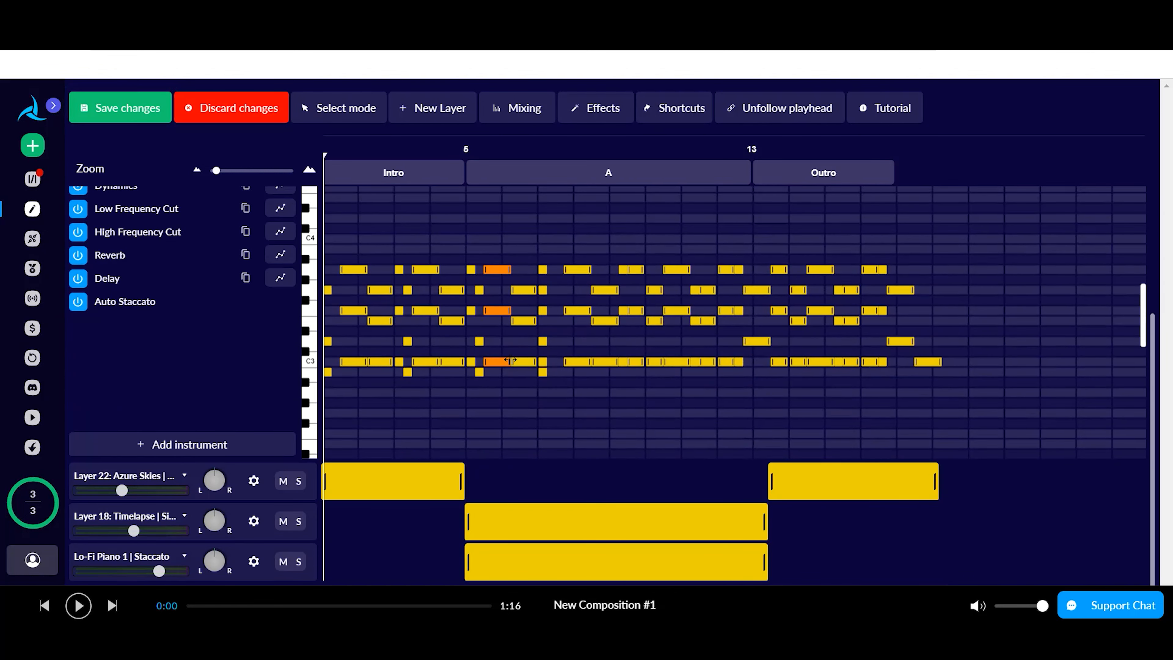
pyautogui.scroll(2, 503, 370)
pyautogui.click(506, 450)
pyautogui.press('Delete')
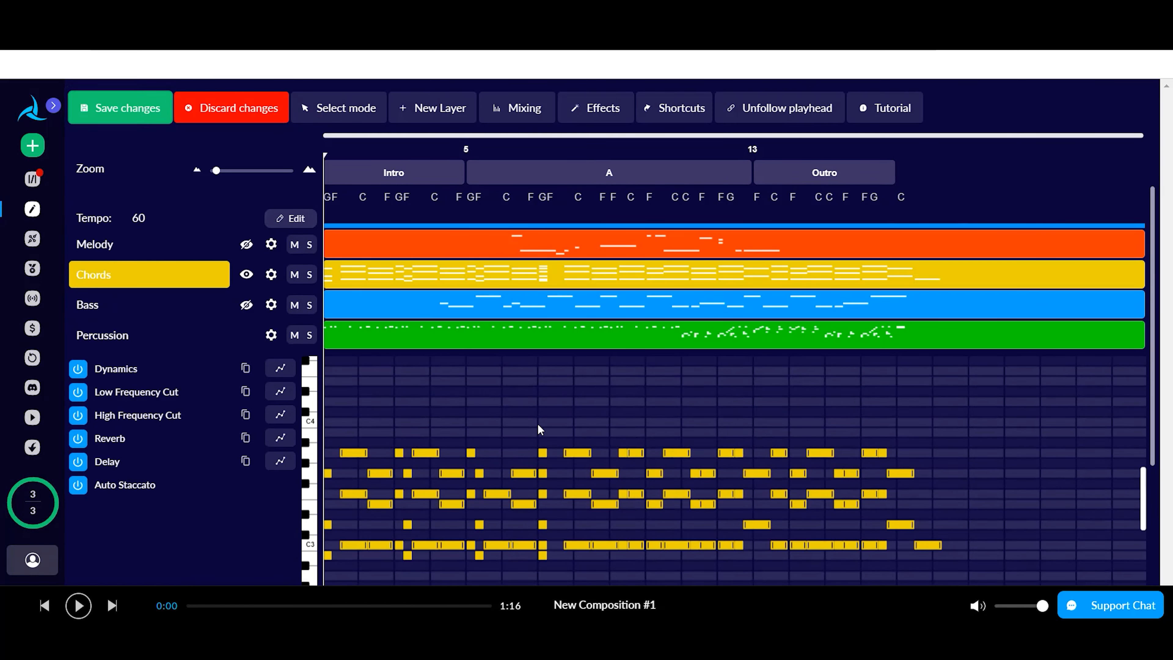
# Delete the highest row of Chords notes across the rest of section A and two lower notes around bar 11
pyautogui.moveTo(563, 437); pyautogui.dragTo(752, 453)
pyautogui.press('Delete')
pyautogui.moveTo(673, 489); pyautogui.dragTo(707, 526)
pyautogui.press('Delete')
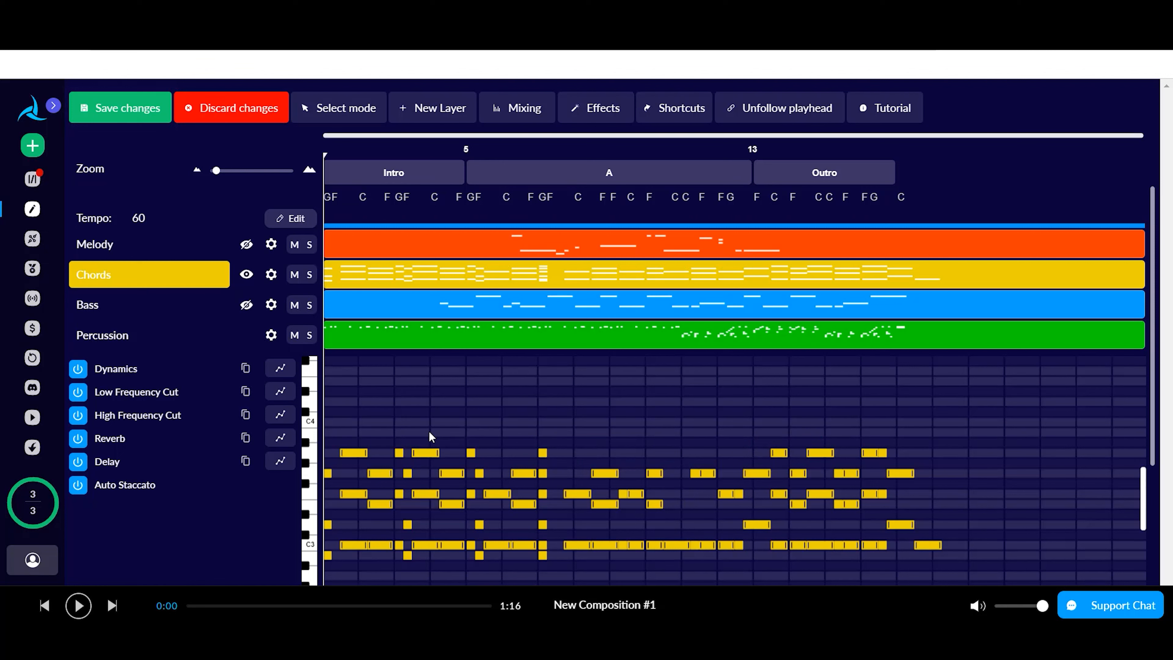
# Open the Melody layer and adjust its instrument block in section A
pyautogui.click(461, 250)
pyautogui.scroll(-2, 514, 407)
pyautogui.moveTo(735, 559); pyautogui.dragTo(547, 561)
pyautogui.scroll(2, 503, 435)
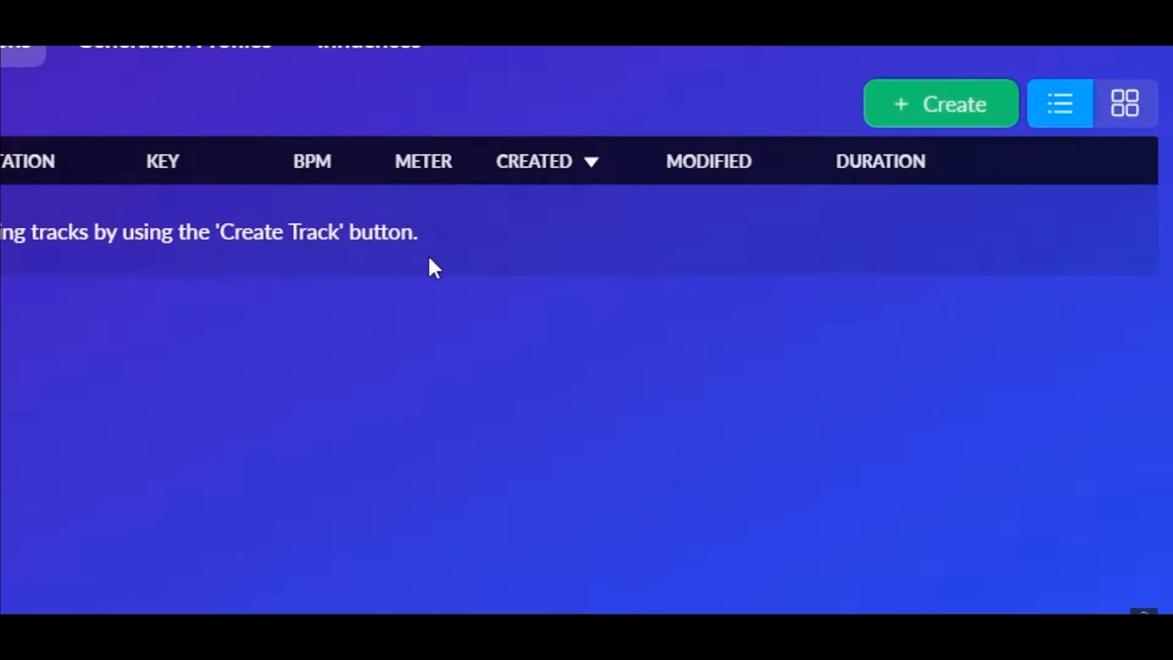
# Start a new composition from the preset styles in Emotion view, using the Lo-Fi style
pyautogui.click(937, 111)
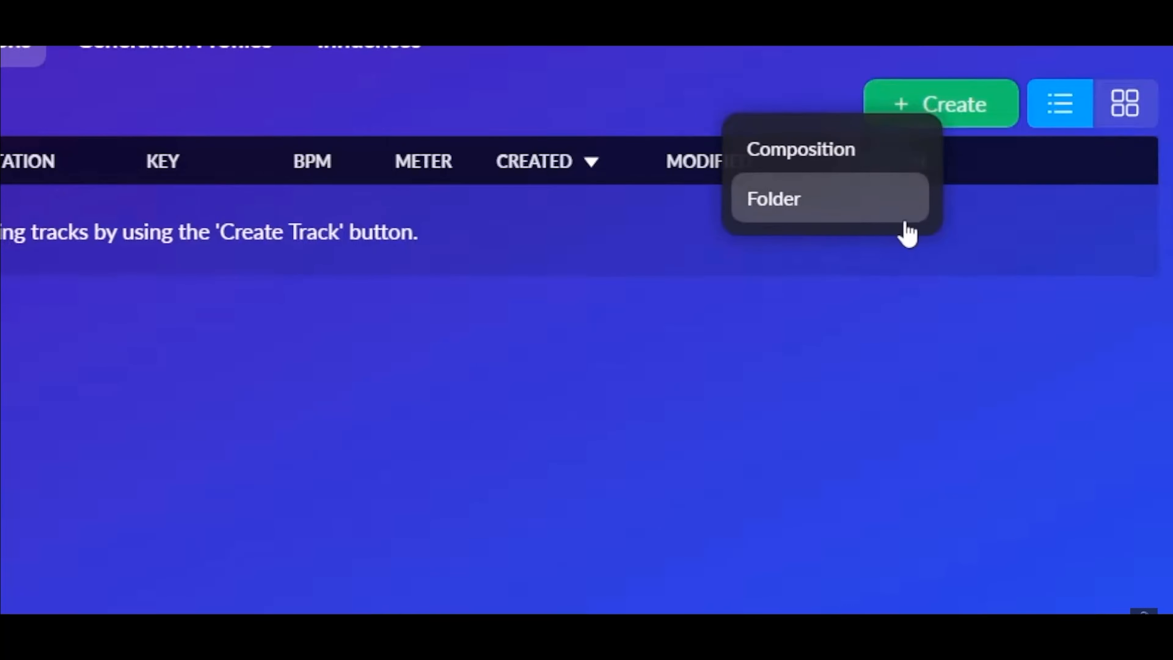
pyautogui.click(852, 162)
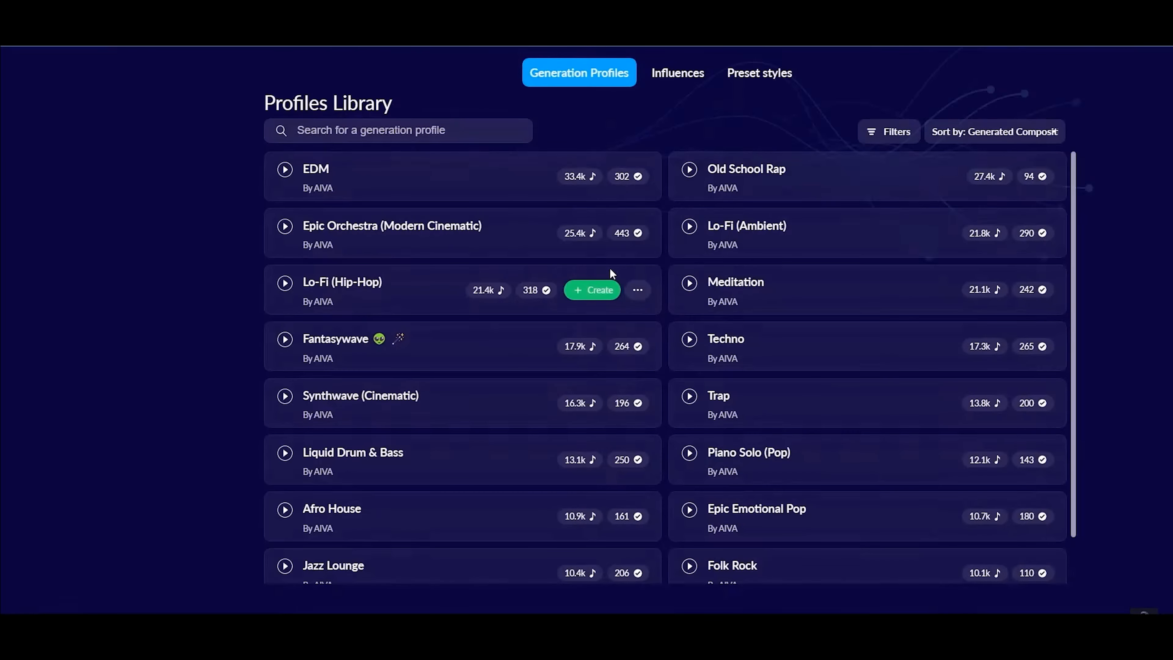
pyautogui.click(759, 73)
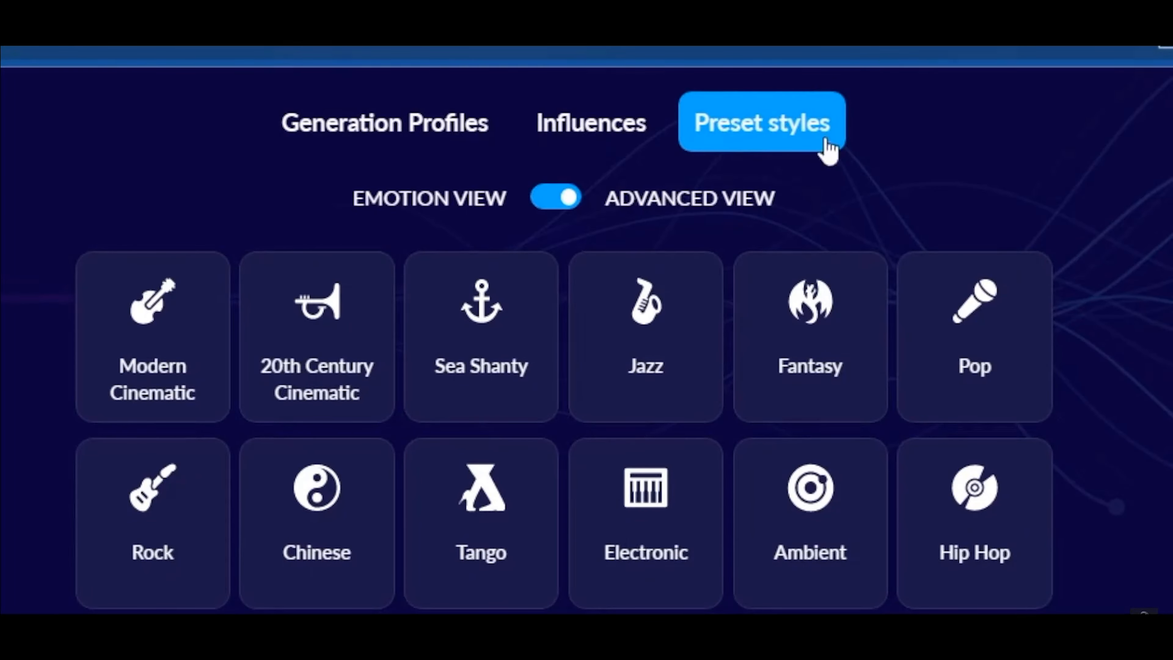
pyautogui.click(556, 198)
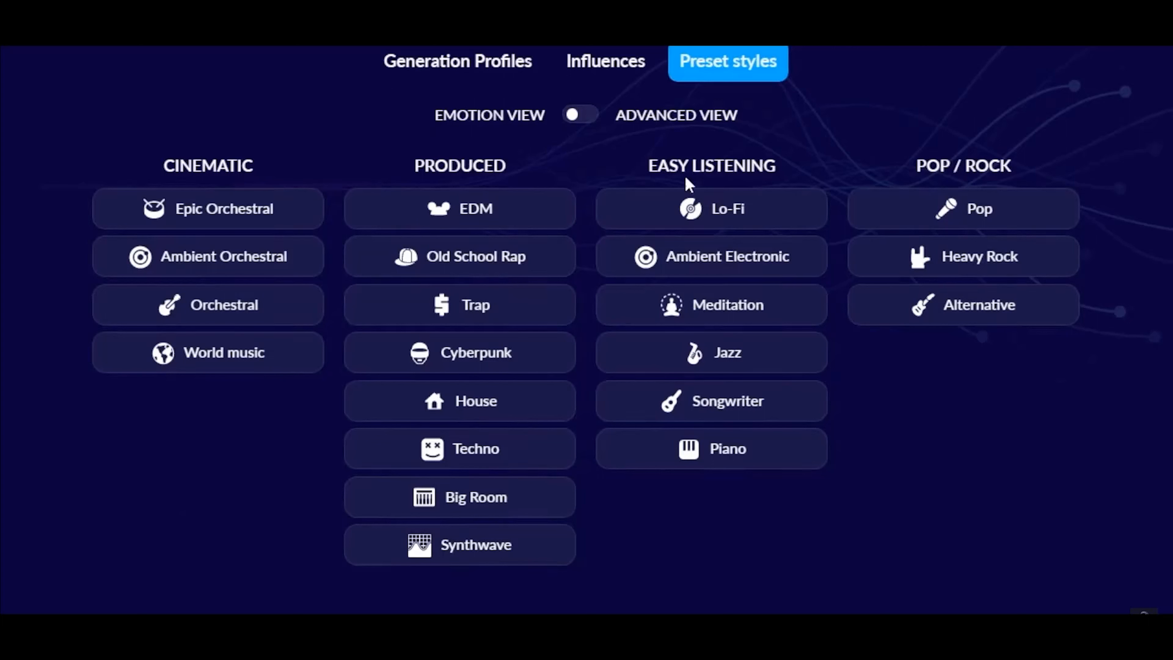
pyautogui.click(722, 220)
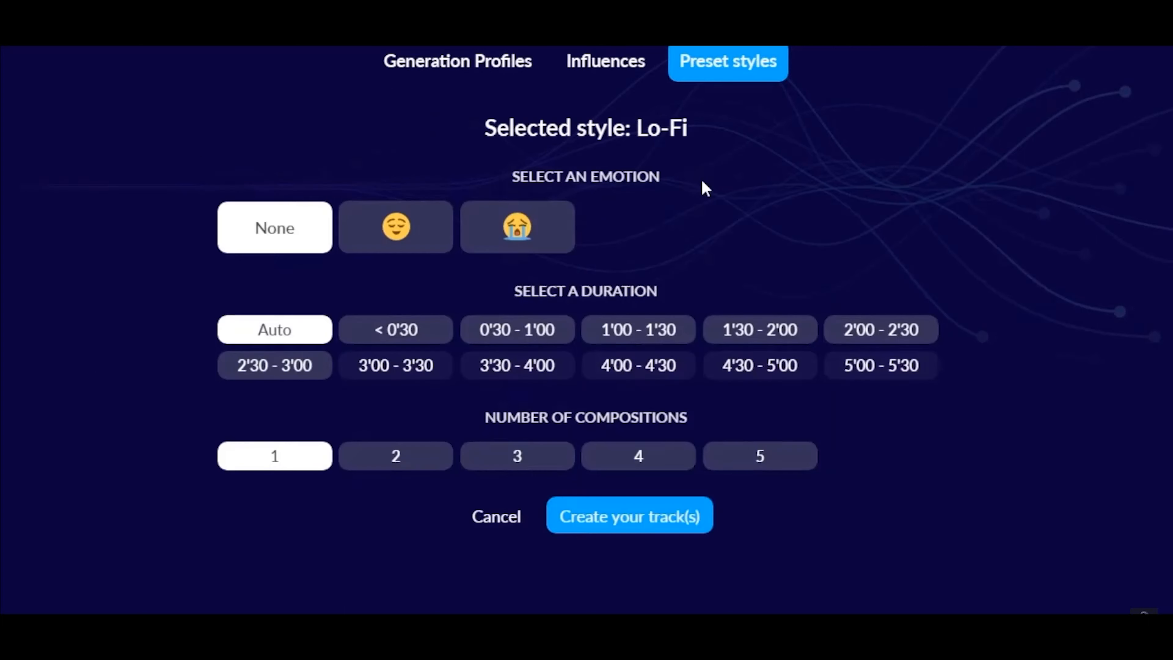
# Set the relaxed-face emotion, a duration of 2'30 - 3'00 and 3 compositions, and create the Lo-Fi tracks
pyautogui.click(370, 231)
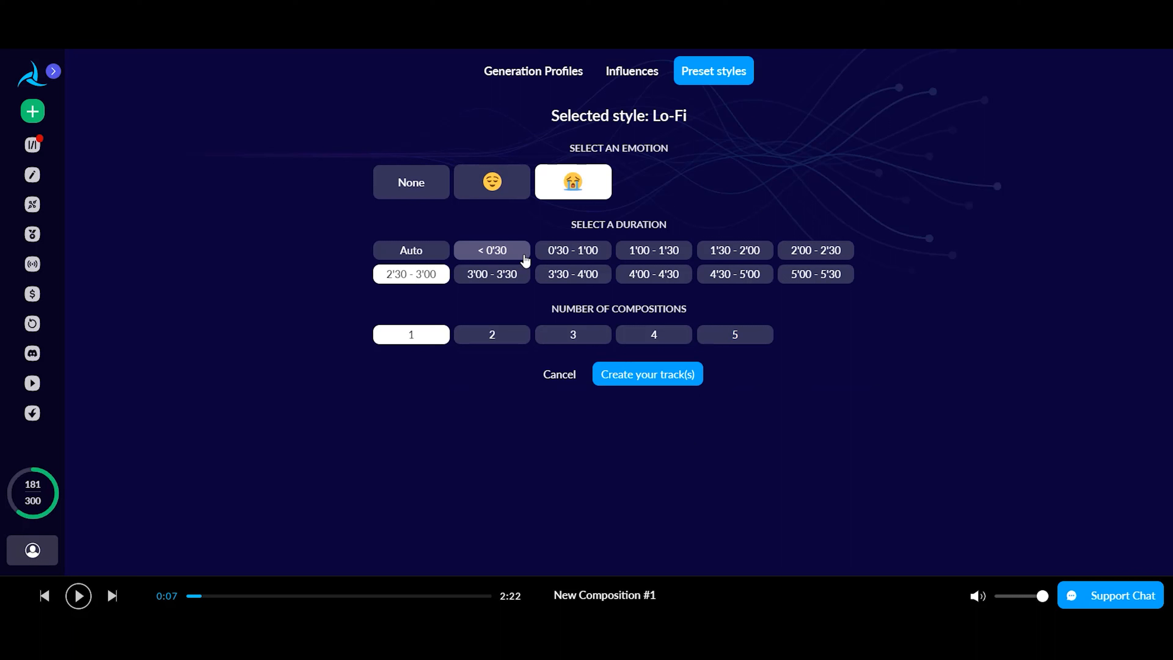
pyautogui.click(425, 335)
pyautogui.click(377, 365)
pyautogui.click(434, 278)
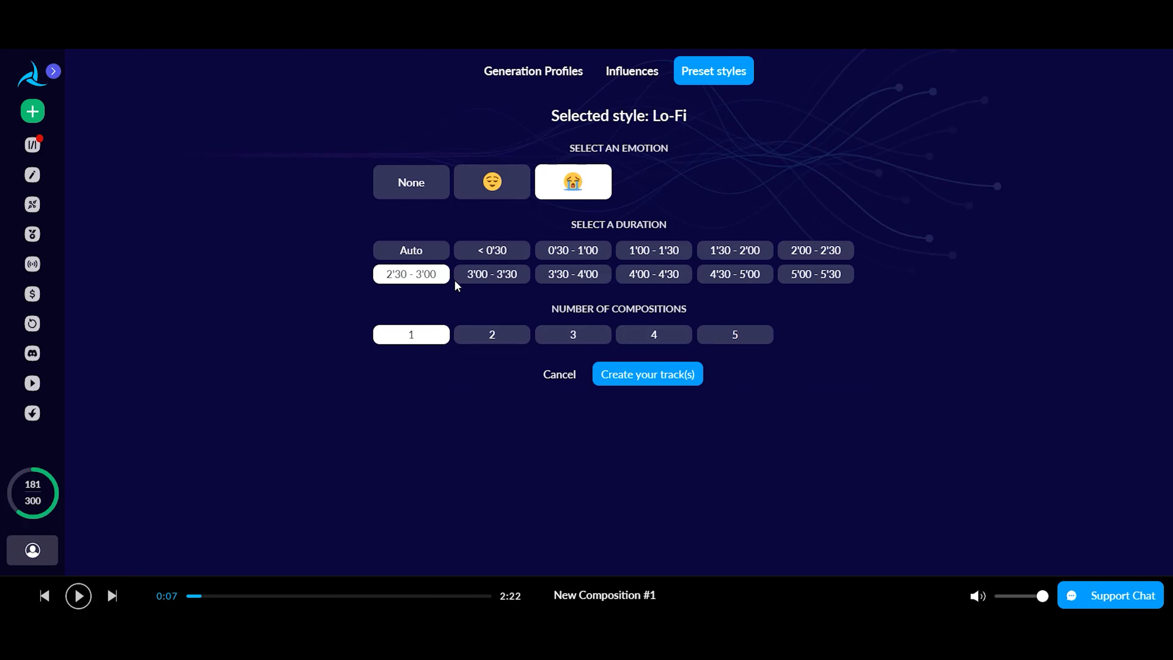
pyautogui.click(819, 279)
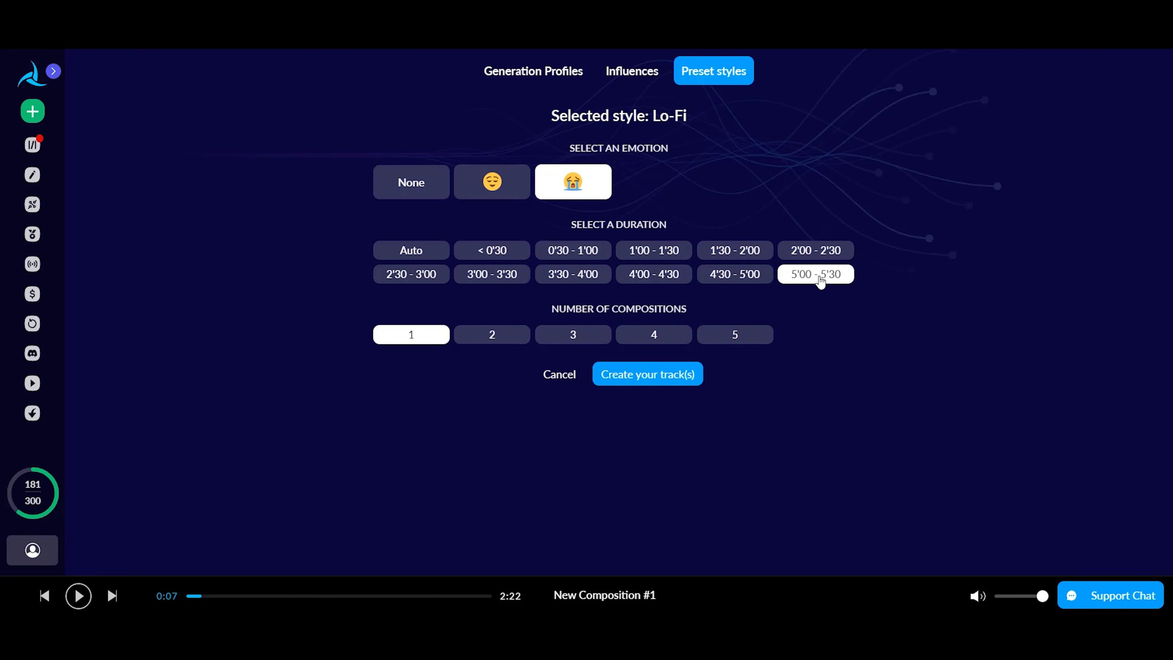
pyautogui.click(439, 283)
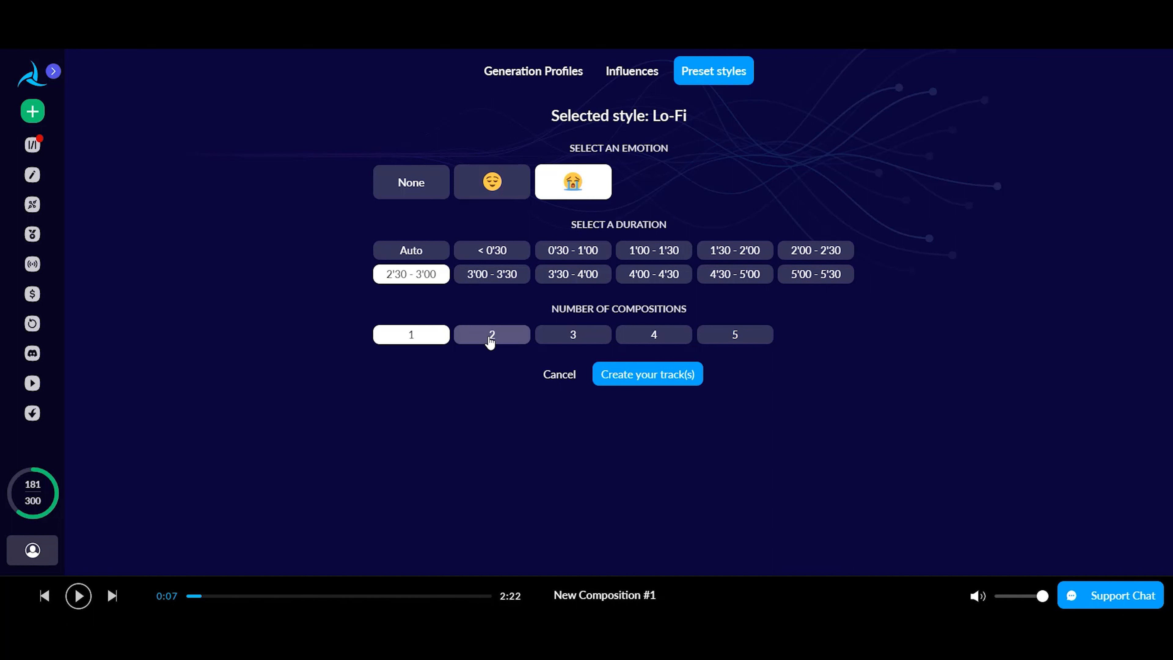
pyautogui.click(604, 339)
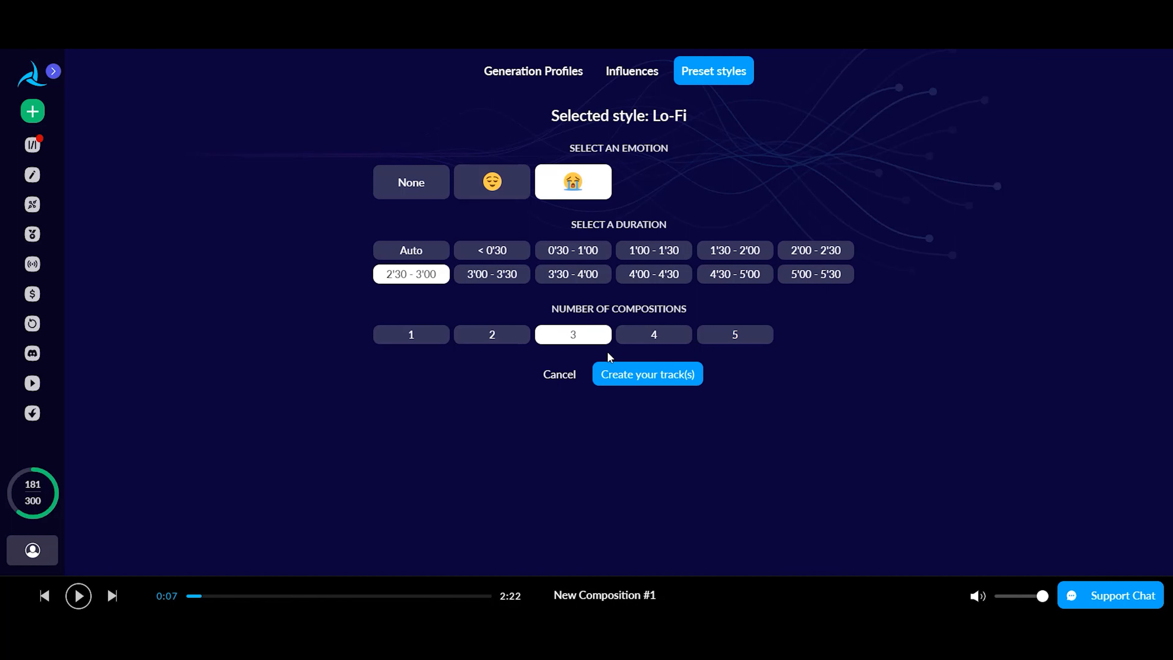
pyautogui.click(514, 195)
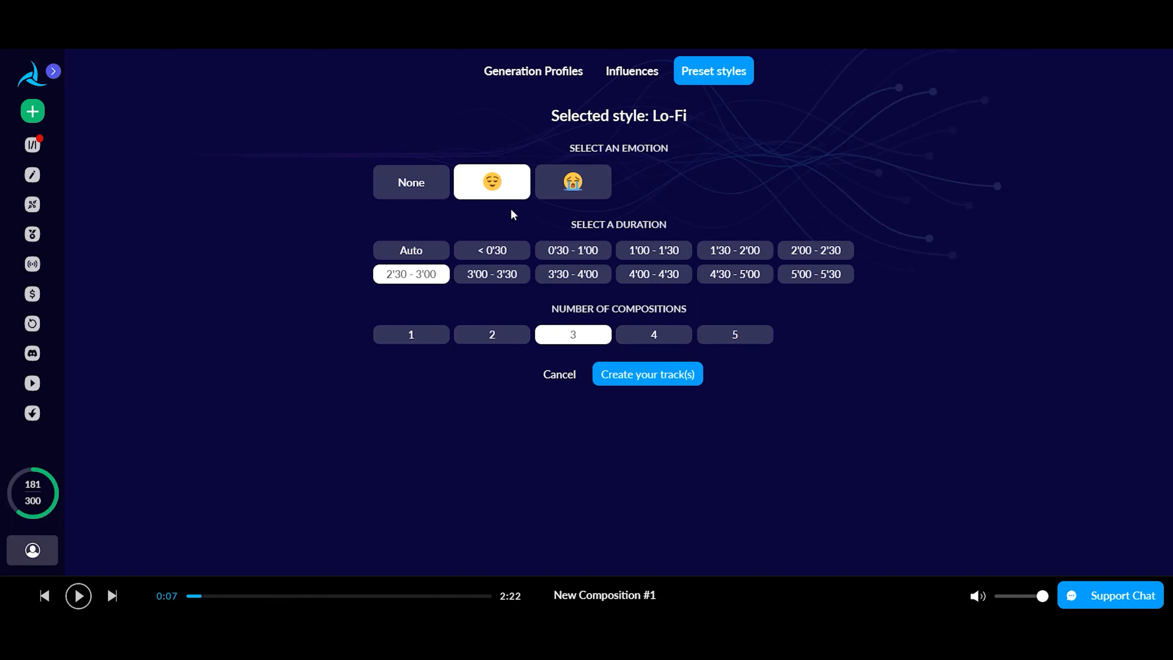
pyautogui.click(654, 380)
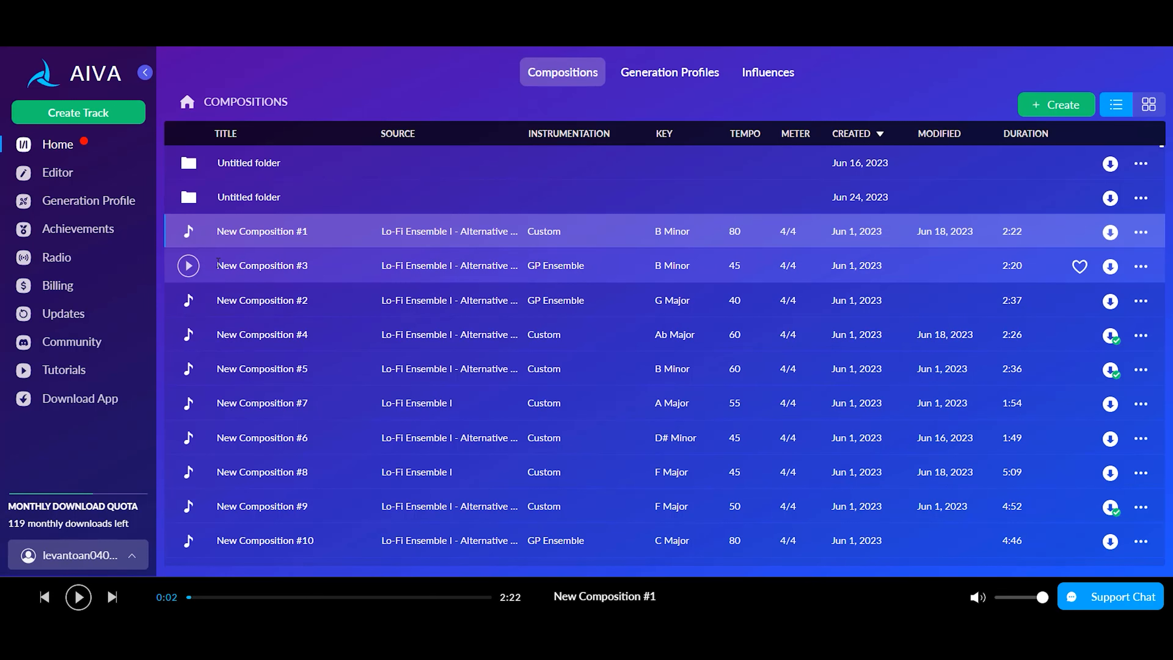
# Preview New Composition #1, skipping ahead in it, and sample compositions #5, #7, #6, #8, #9 and #11
pyautogui.click(188, 231)
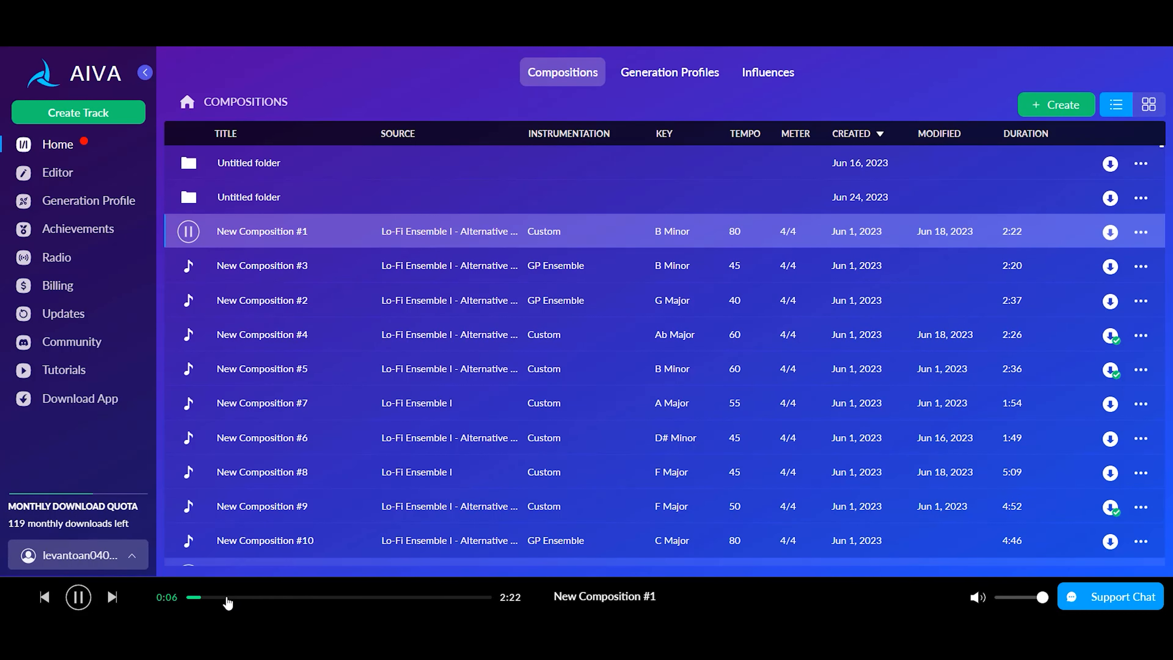
pyautogui.click(225, 598)
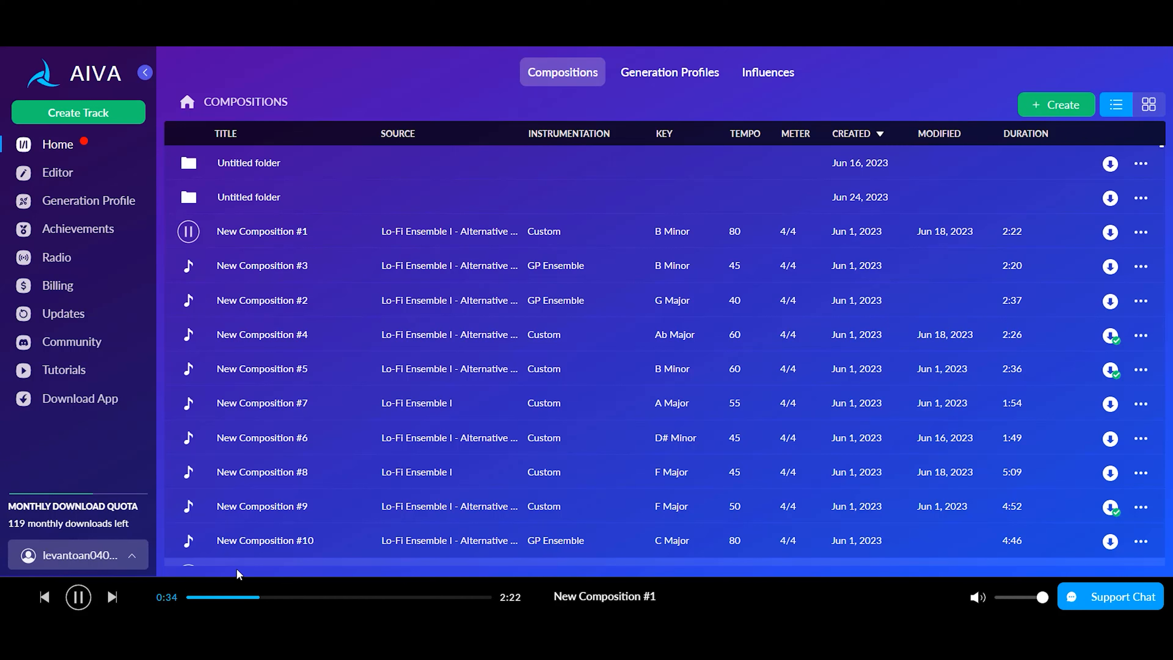
pyautogui.click(188, 369)
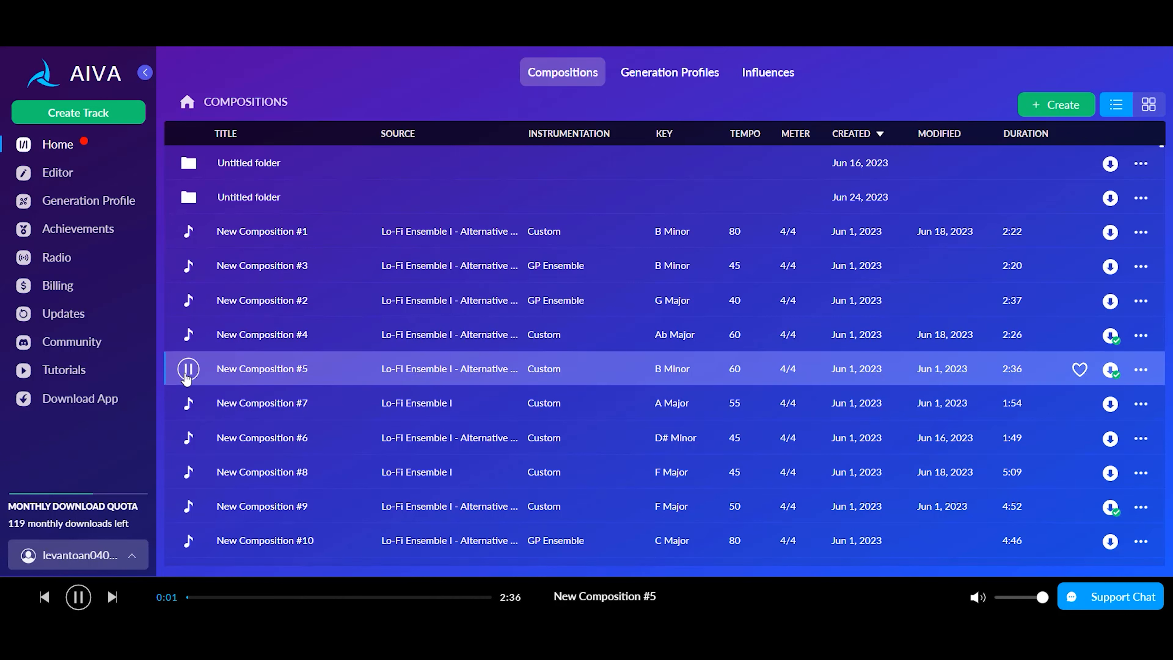
pyautogui.click(188, 404)
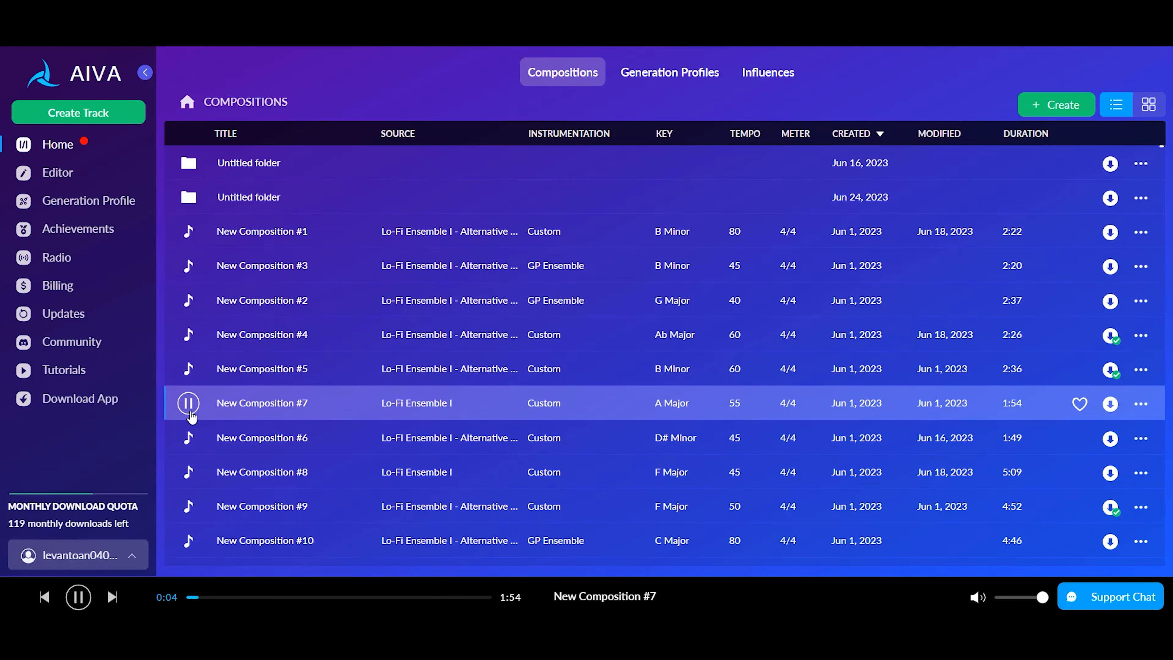
pyautogui.click(188, 403)
pyautogui.click(188, 438)
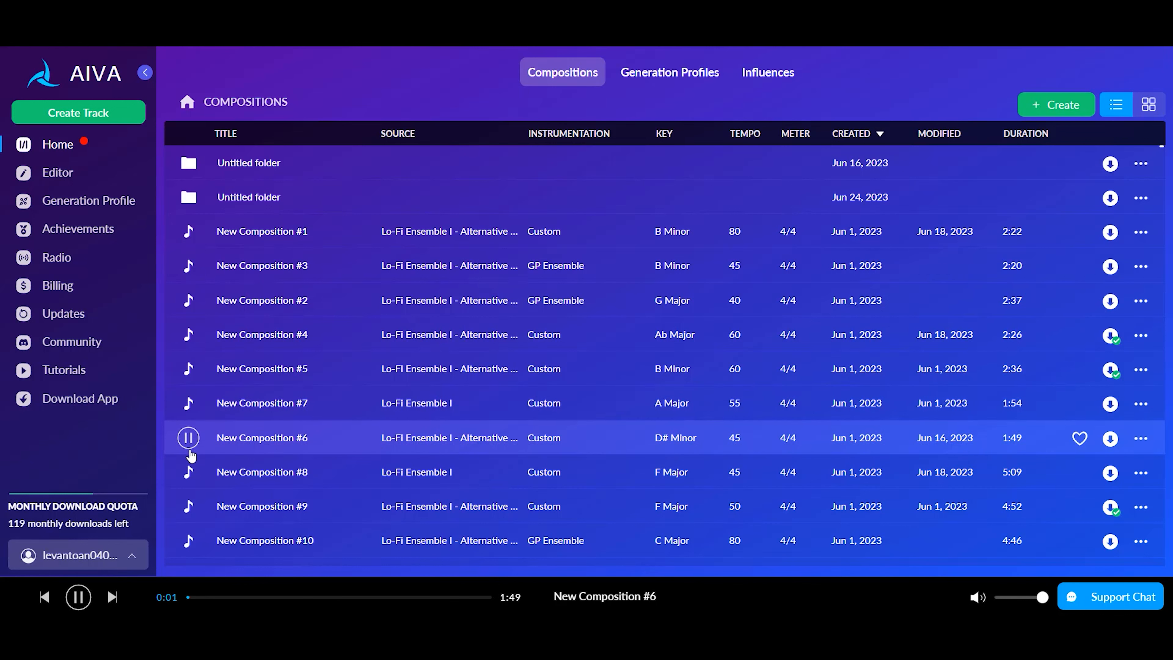
pyautogui.click(190, 471)
pyautogui.scroll(-2, 189, 444)
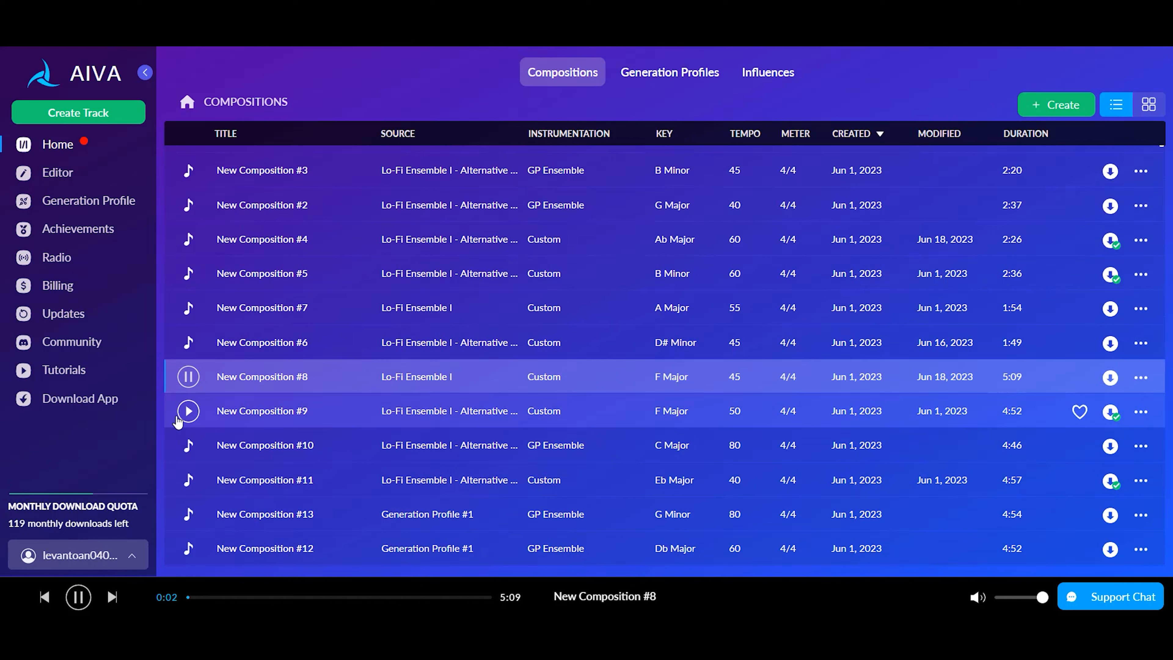
pyautogui.click(186, 419)
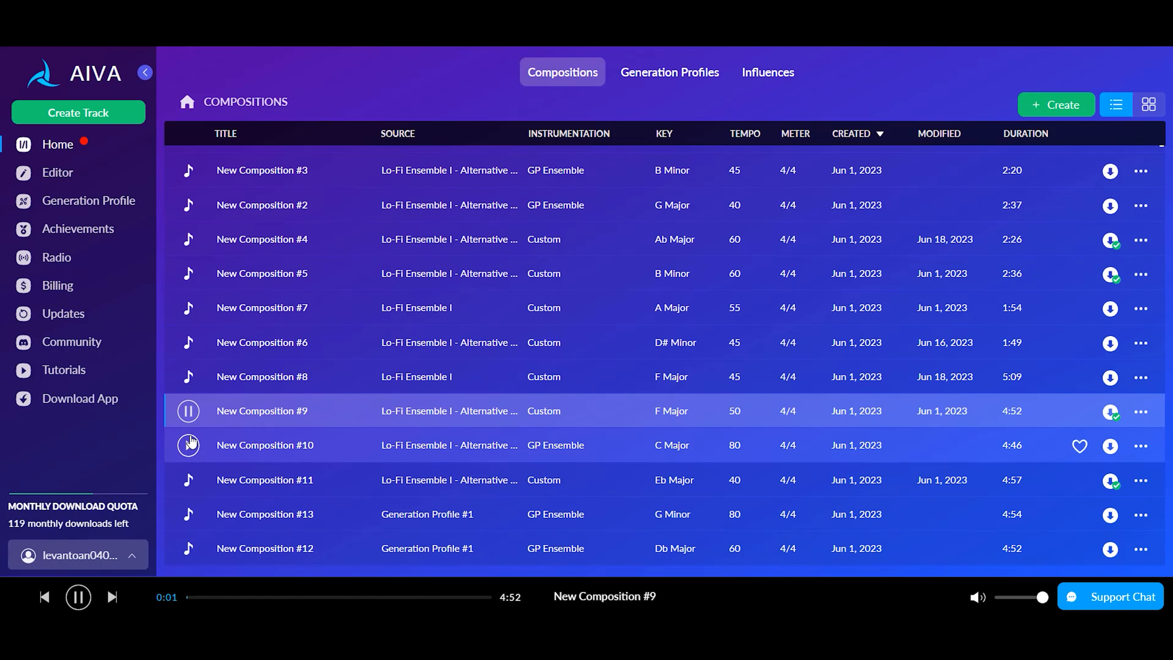
pyautogui.click(188, 480)
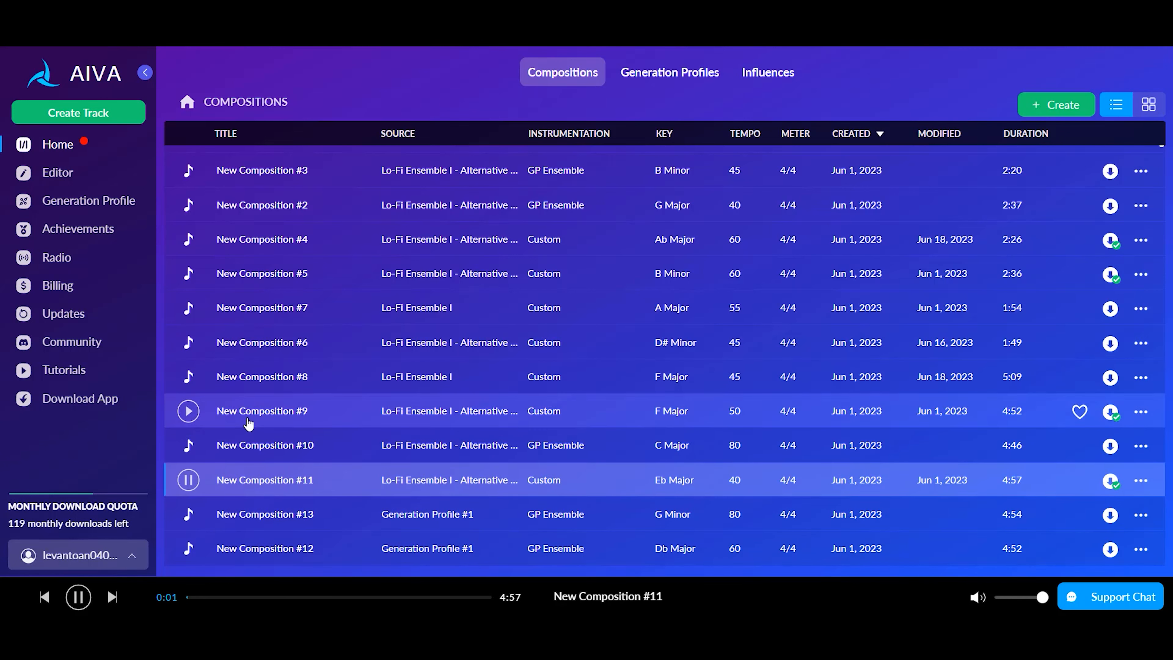
# Play New Composition #1 briefly, pause it, download it as an MP3 and dismiss the browser's download bar
pyautogui.click(97, 231)
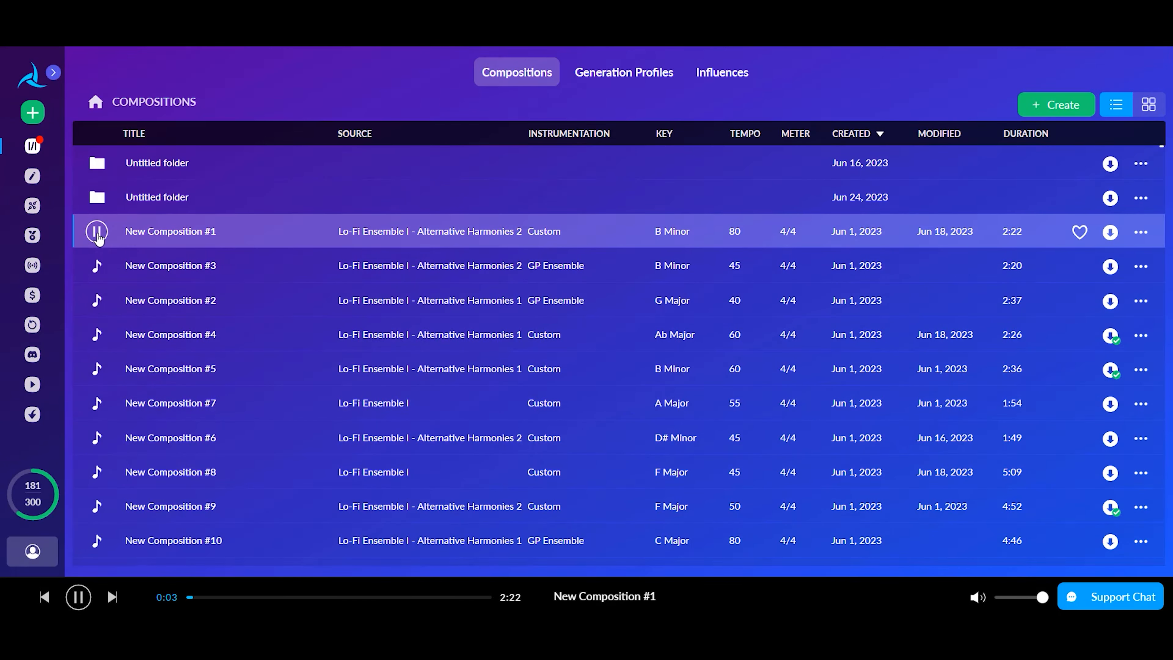
pyautogui.click(97, 232)
pyautogui.click(1111, 232)
pyautogui.click(467, 226)
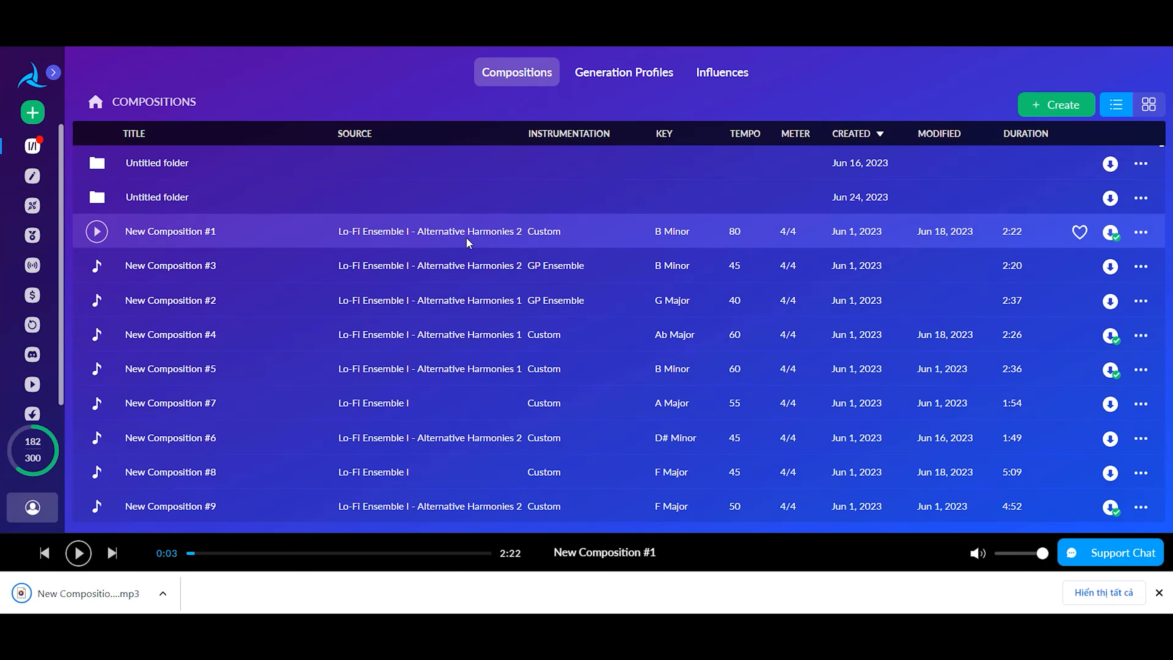
pyautogui.click(1159, 593)
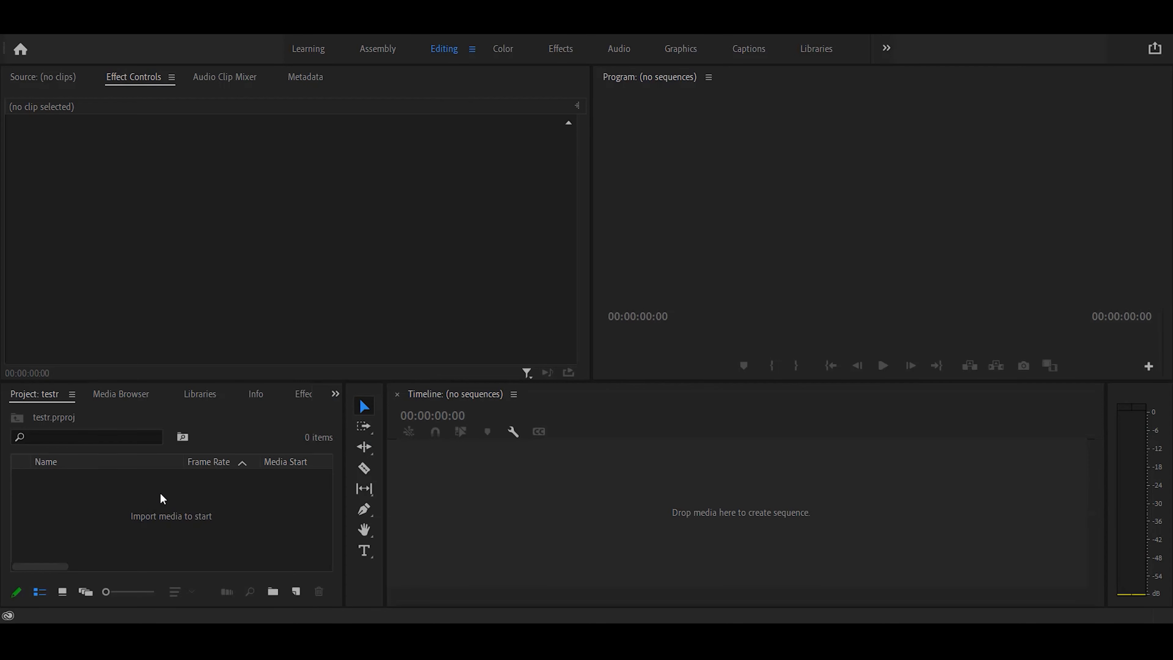
# Switch to Premiere Pro and import the audio file videongay24thang6.wav and the a_woman_living image into the testr project
pyautogui.rightClick(159, 498)
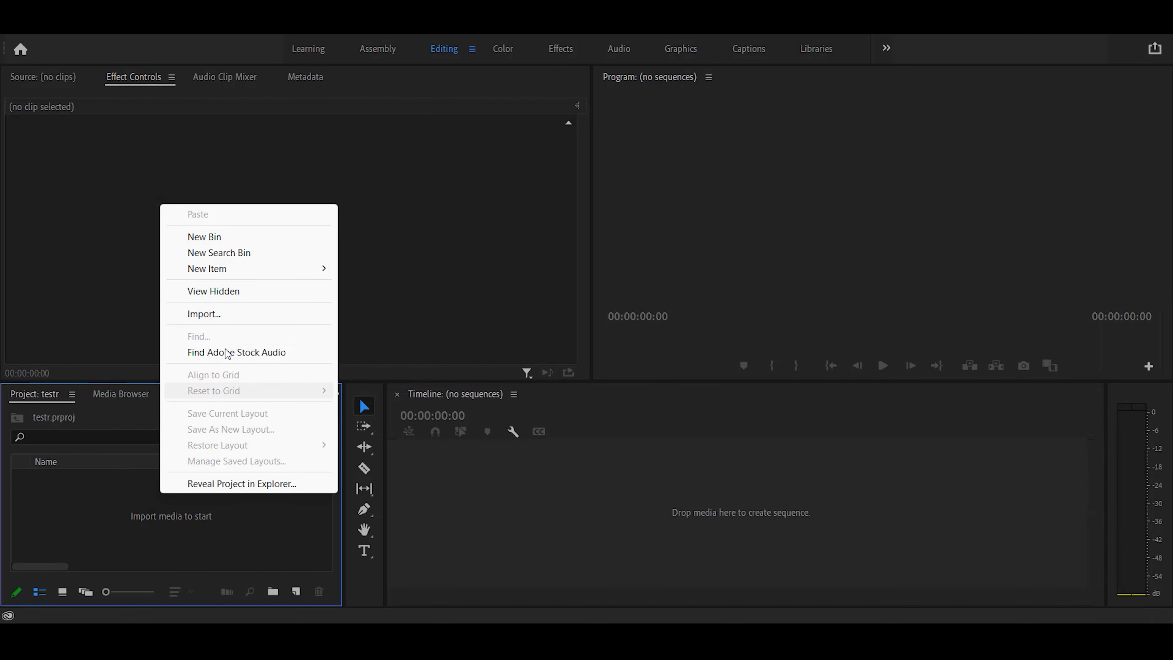
pyautogui.click(225, 315)
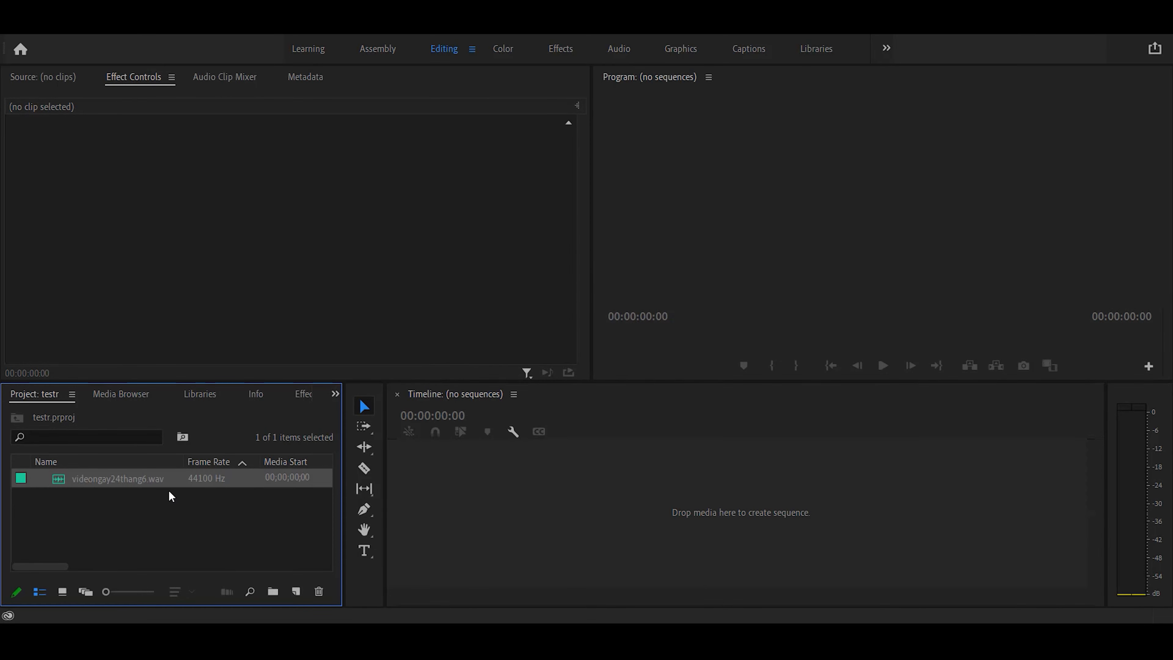
pyautogui.rightClick(165, 509)
pyautogui.click(223, 332)
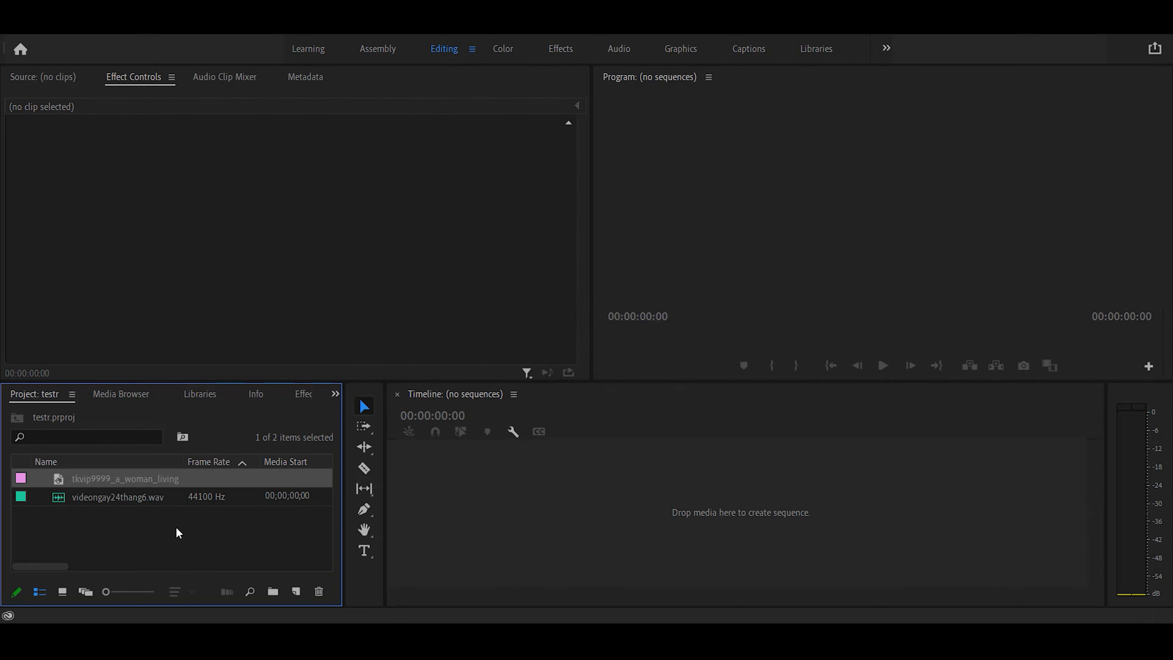
# Create a sequence from videongay24thang6.wav and place the a_woman_living image at the start of video track V1
pyautogui.click(116, 499)
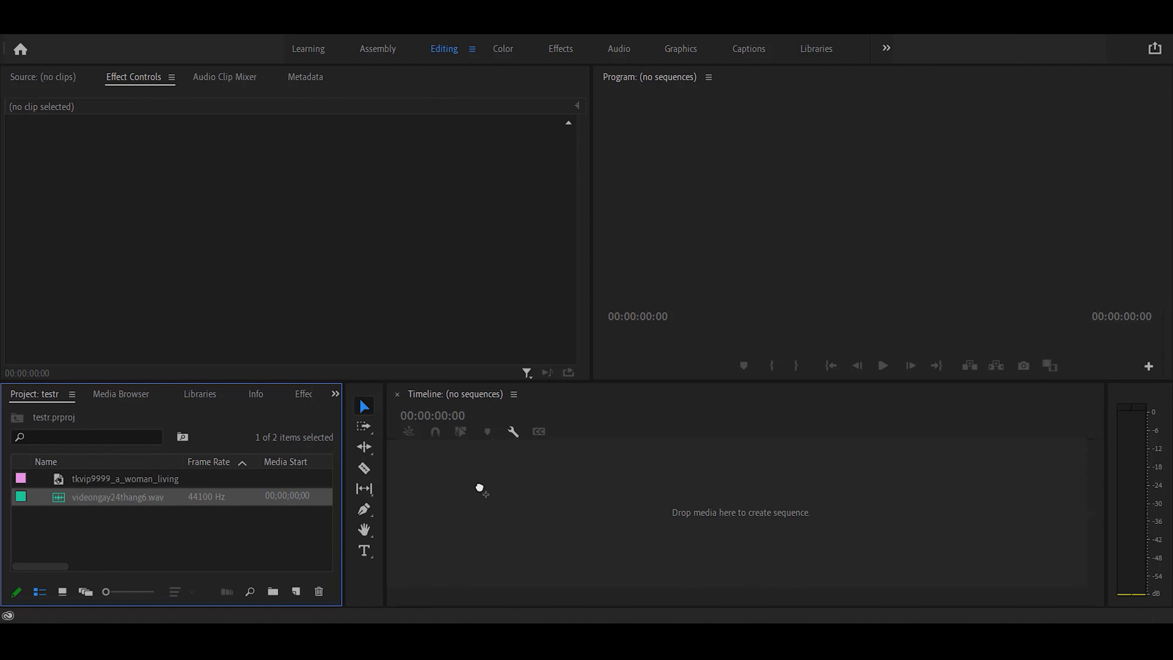
pyautogui.moveTo(480, 488); pyautogui.dragTo(481, 488)
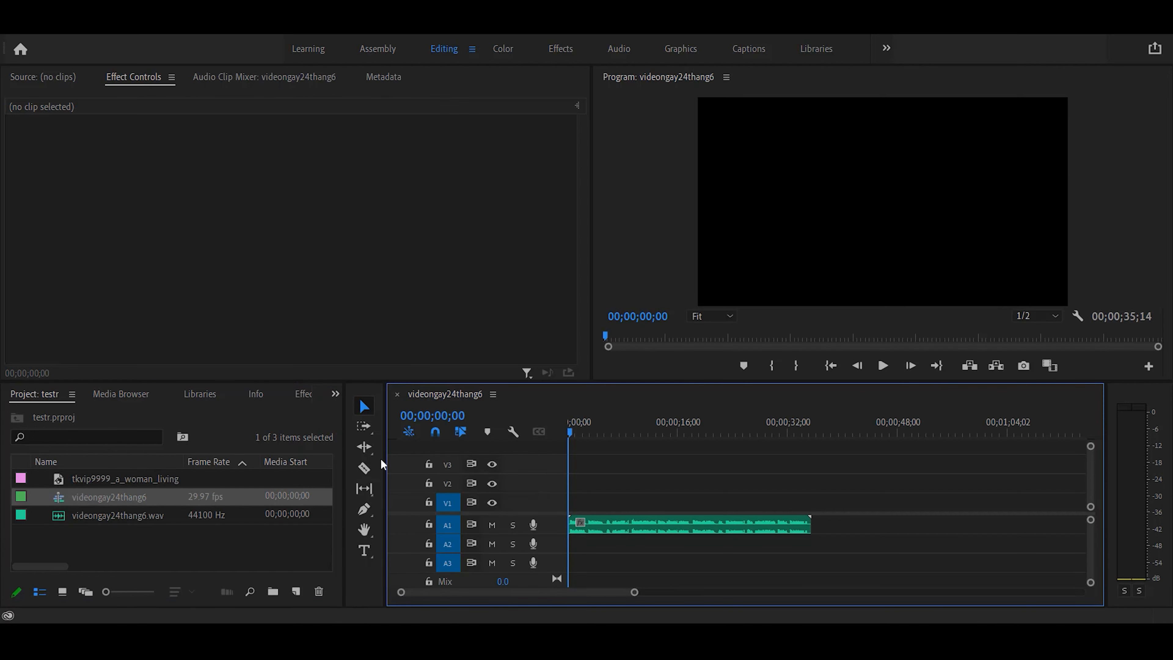
pyautogui.click(92, 480)
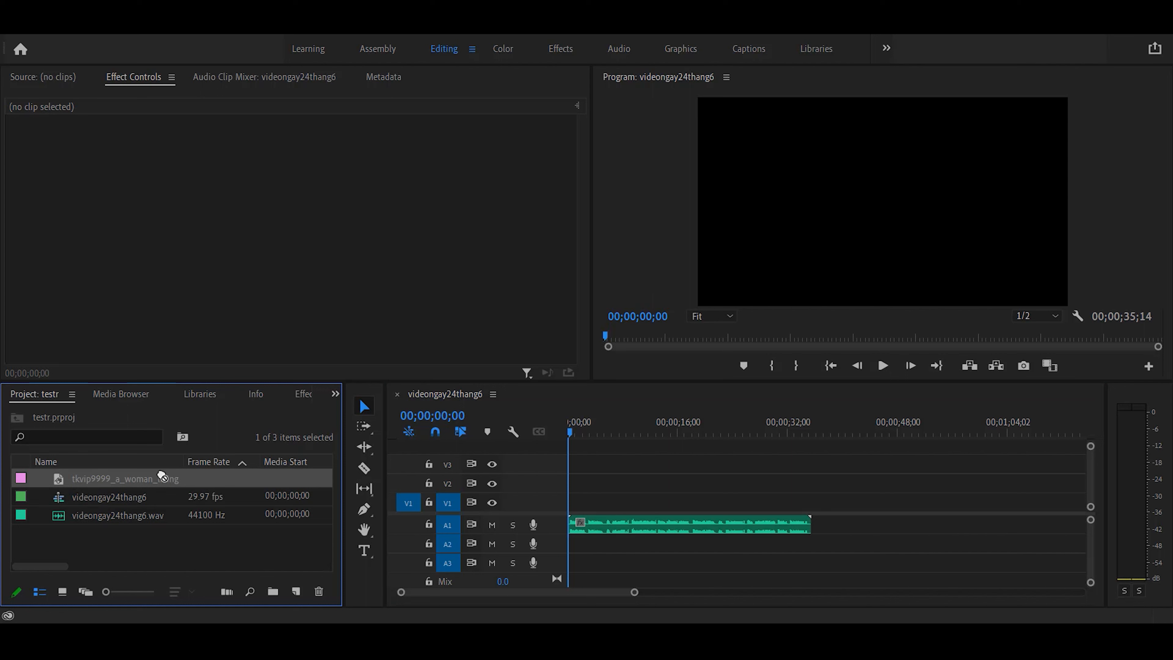
pyautogui.moveTo(501, 491); pyautogui.dragTo(581, 505)
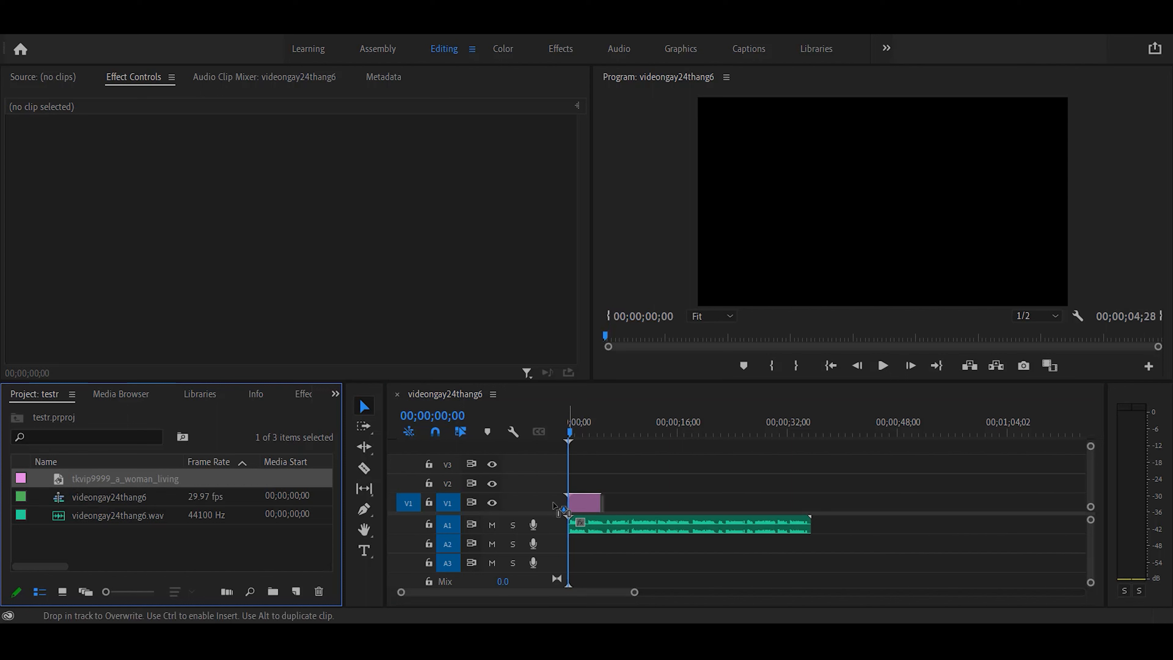
# Scale the a_woman_living image clip to 133 so that it fills the video frame
pyautogui.click(870, 210)
pyautogui.click(871, 210)
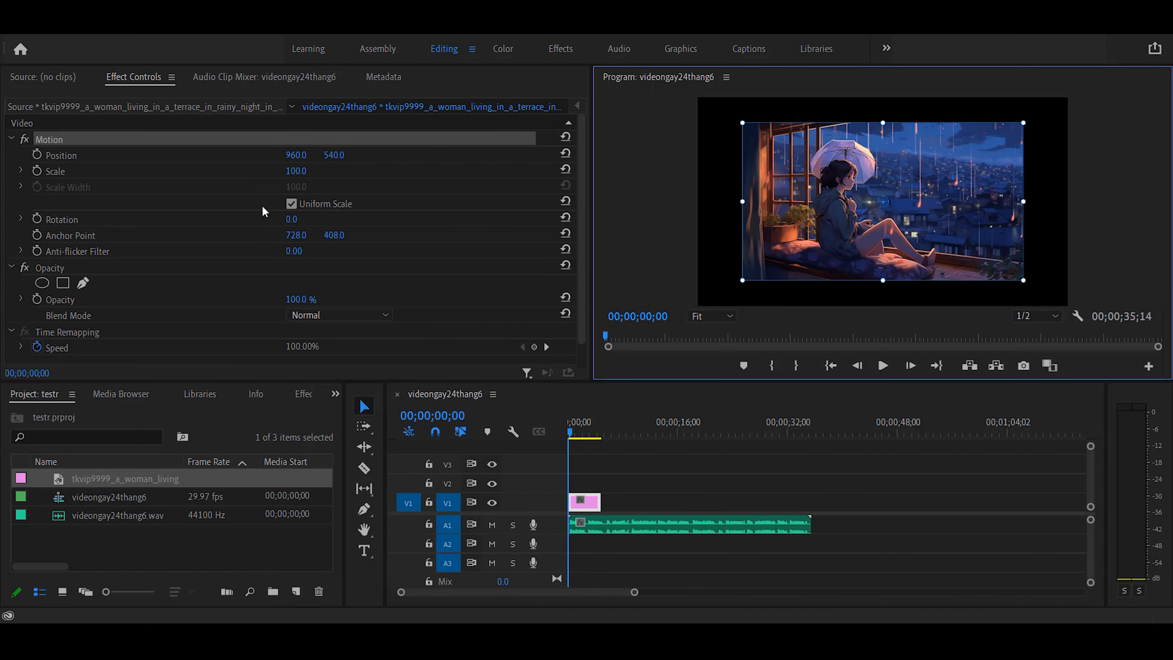
pyautogui.moveTo(306, 174); pyautogui.dragTo(321, 175)
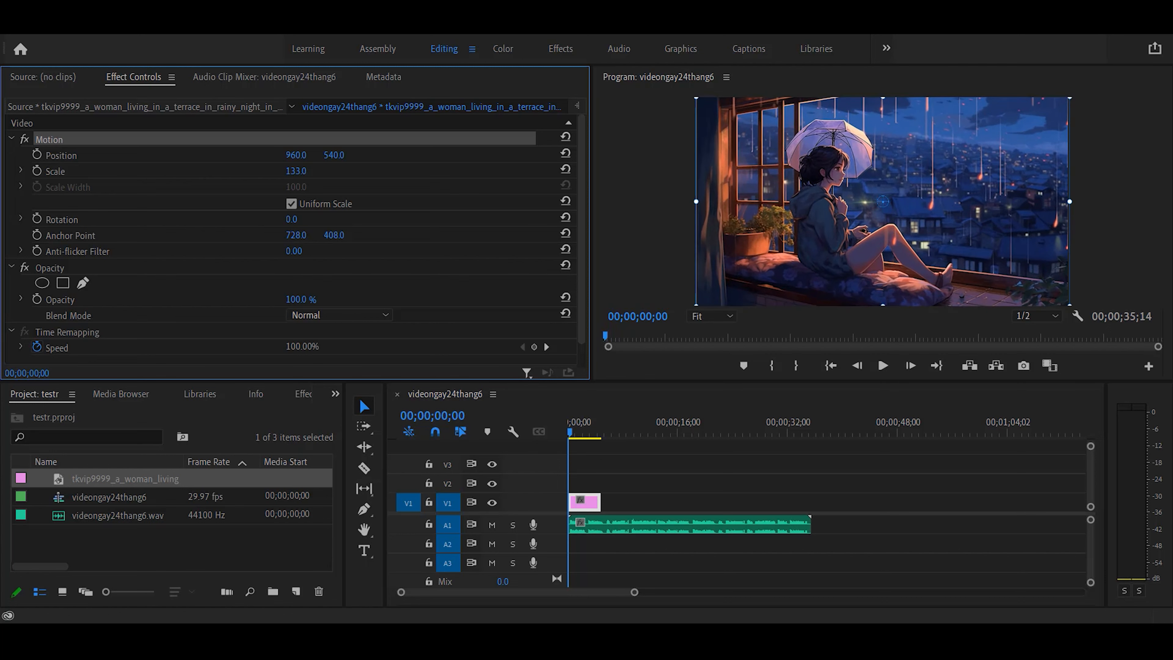
# Extend the image clip on V1 to the end of the audio clip and briefly play the sequence
pyautogui.moveTo(600, 502); pyautogui.dragTo(810, 507)
pyautogui.click(857, 496)
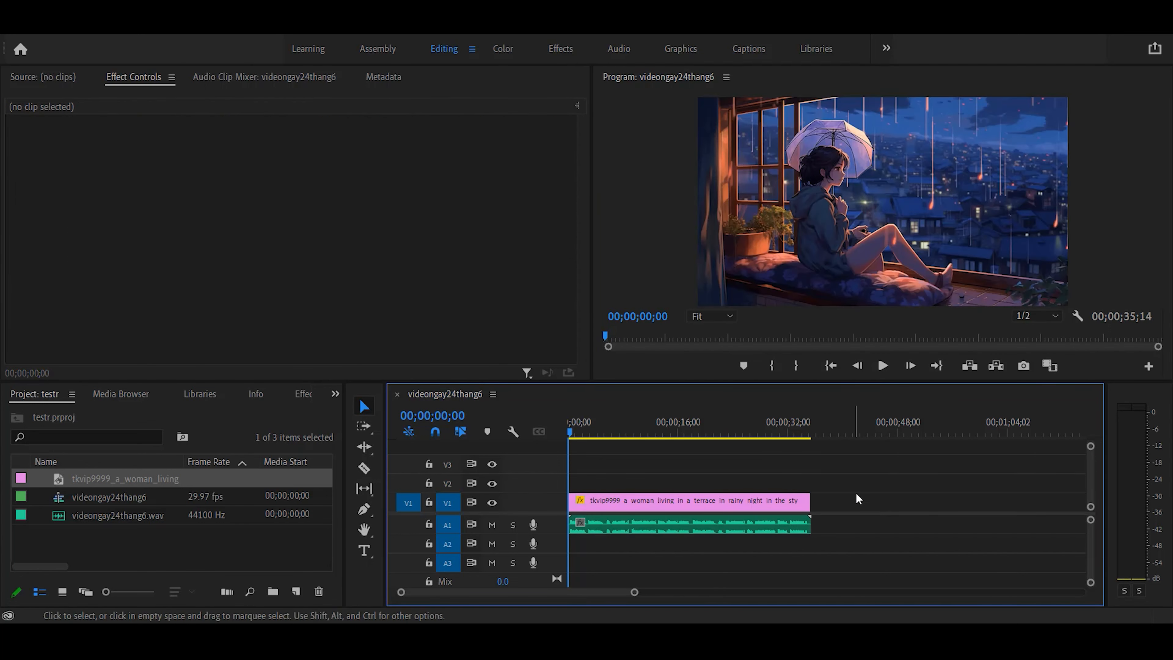
pyautogui.click(883, 365)
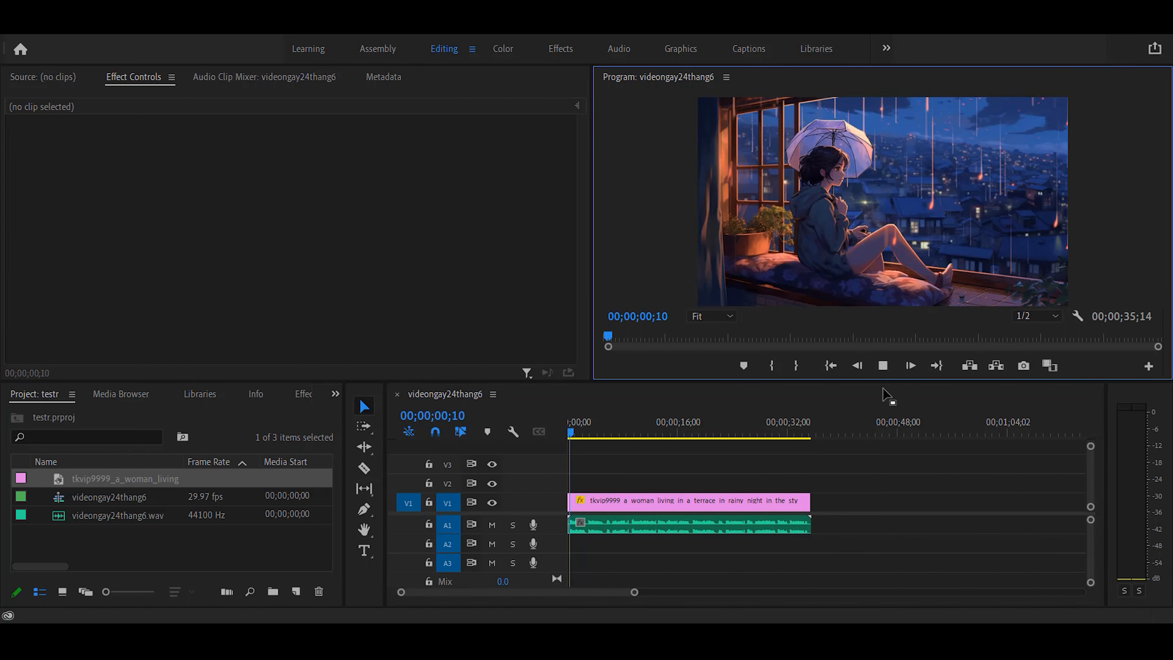
pyautogui.click(877, 371)
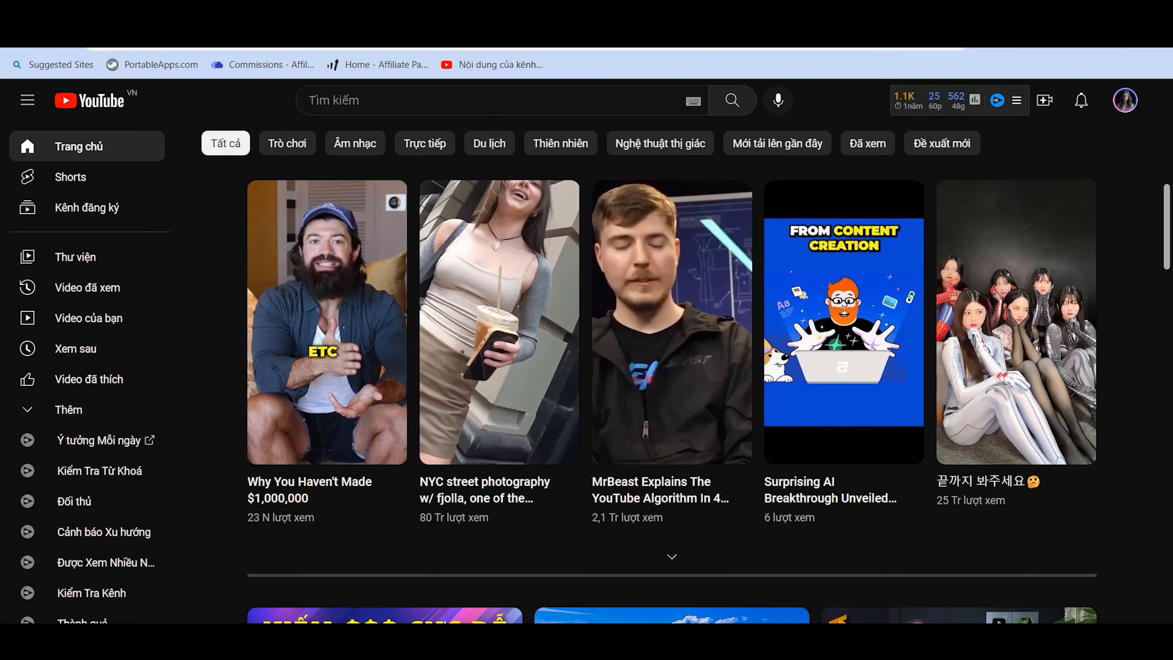
# Switch to YouTube in the browser and search for "green screen rain effects"
pyautogui.click(469, 100)
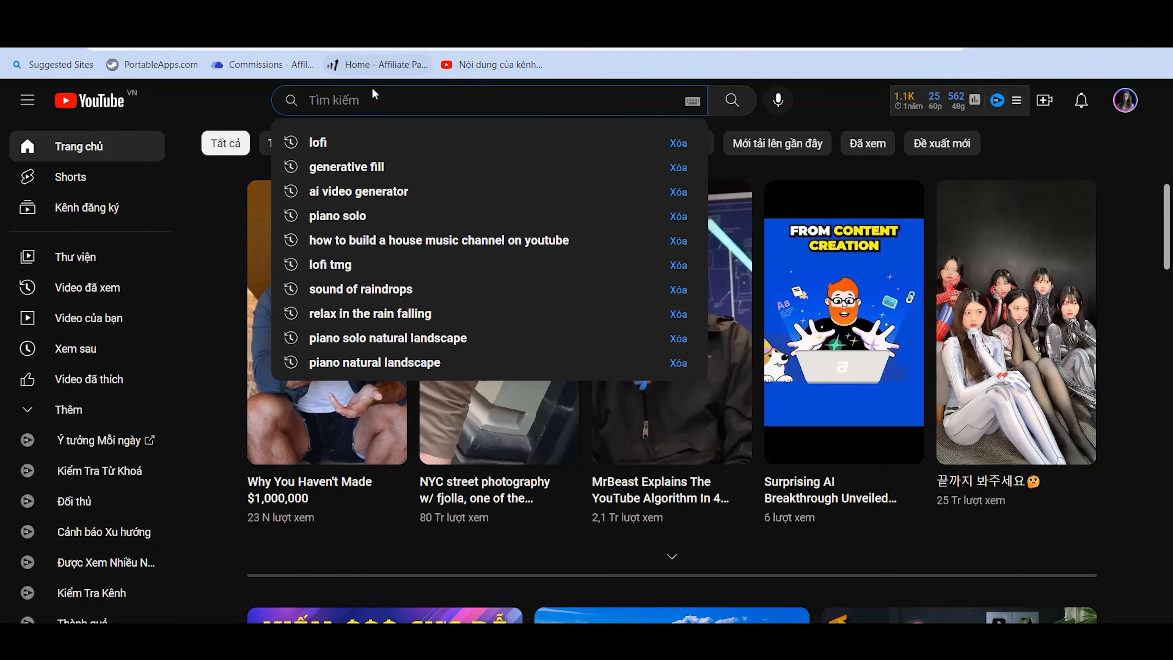
pyautogui.write('green screen rain effects')
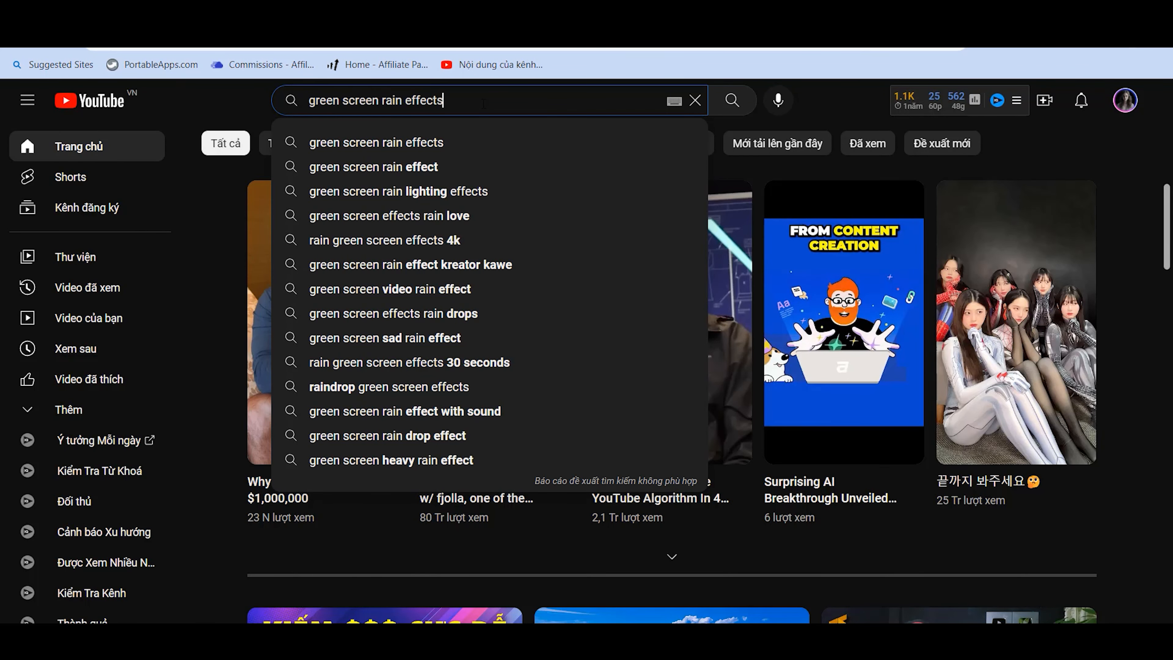
pyautogui.press('Return')
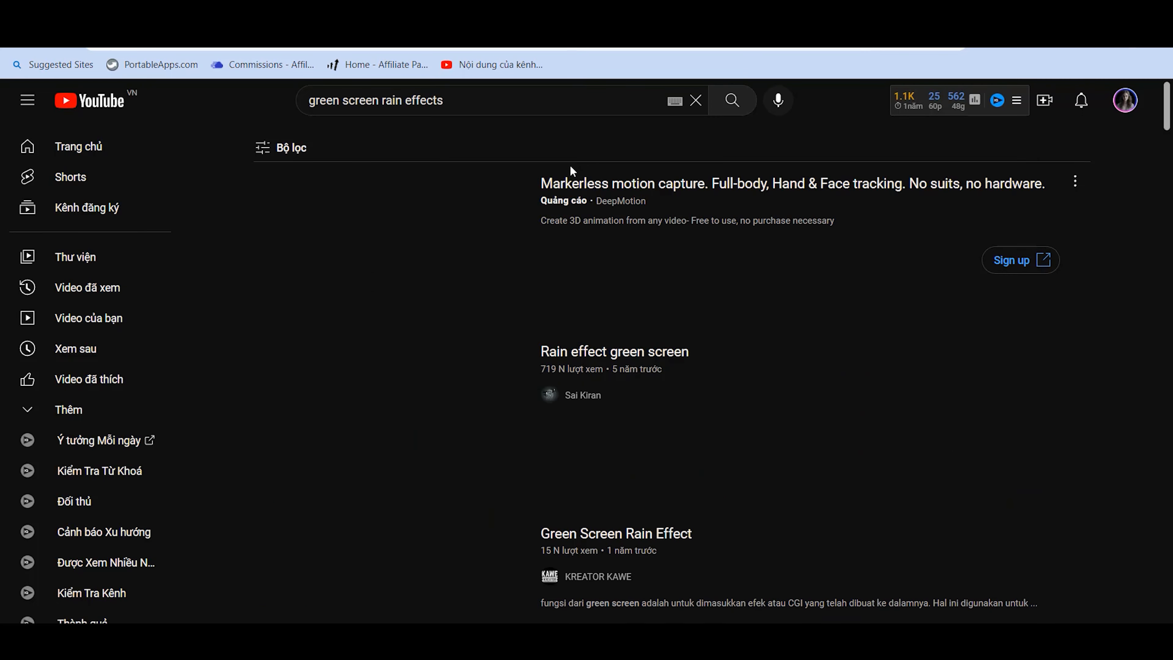
pyautogui.scroll(-3, 476, 208)
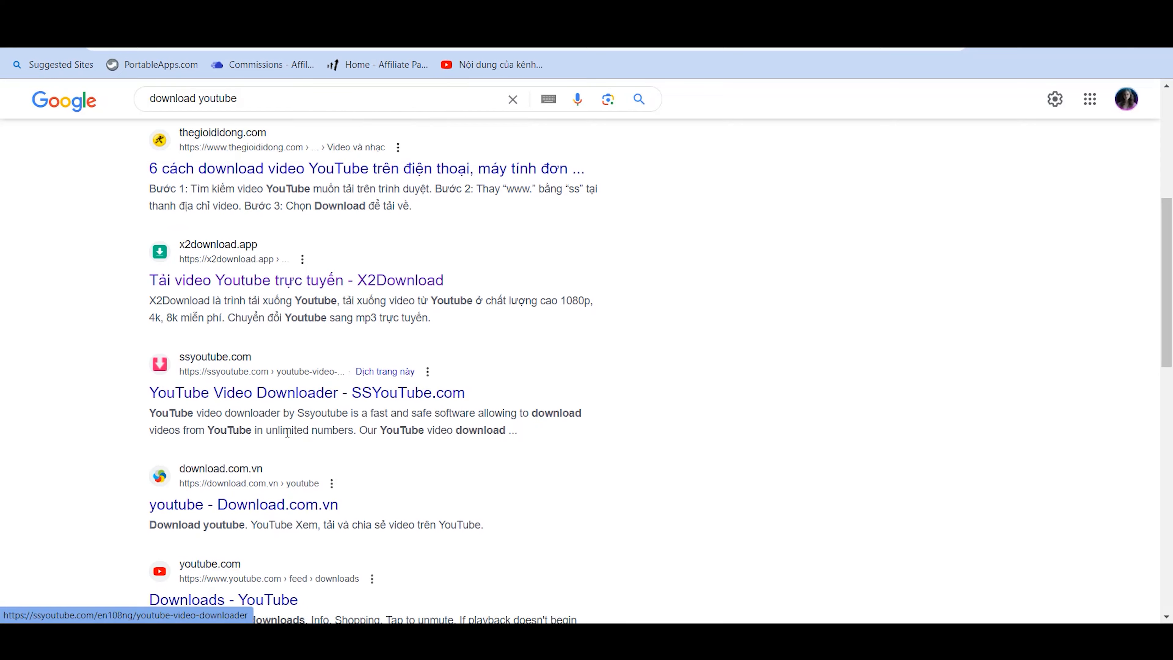
pyautogui.scroll(-1, 289, 451)
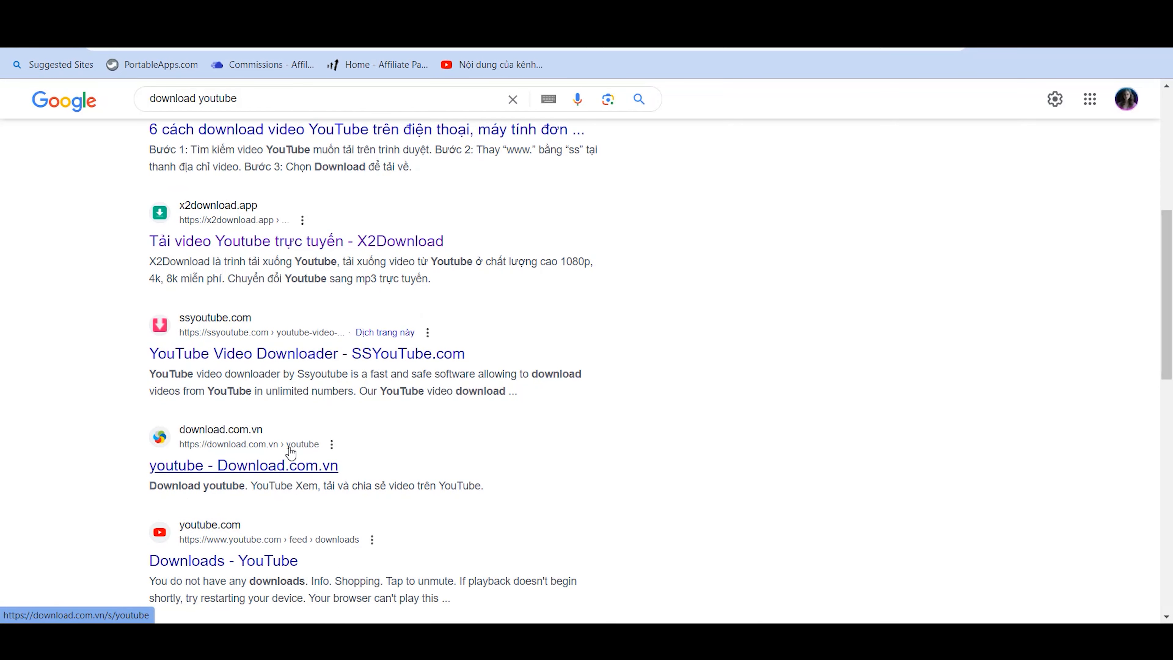
pyautogui.click(307, 363)
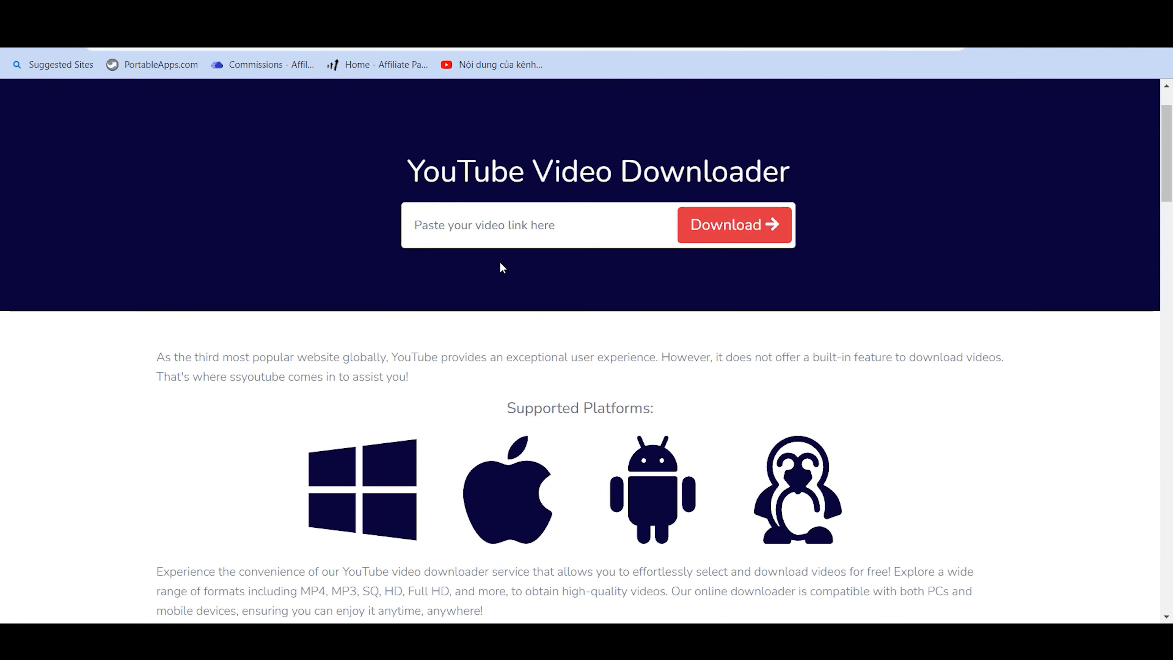
pyautogui.click(497, 229)
pyautogui.write('https://www.youtube.com/watch?v=qUJMpVJB6Vk')
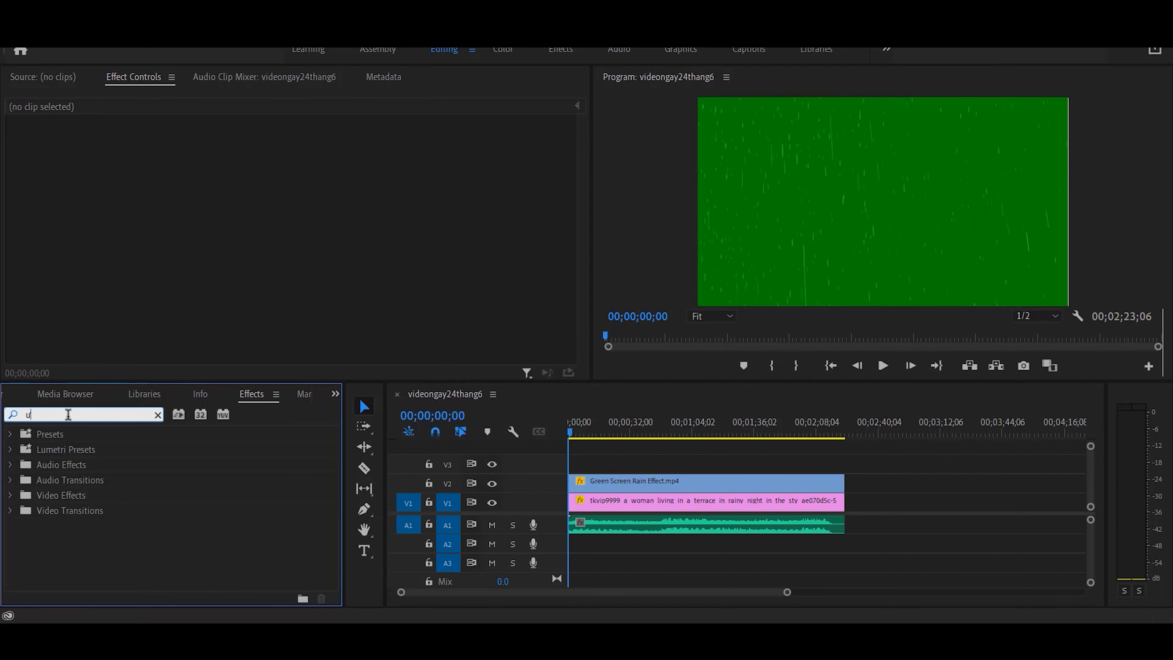
# In Premiere Pro, find the Black & White video effect and apply it to the Green Screen Rain Effect.mp4 clip on V2
pyautogui.write('white')
pyautogui.click(88, 530)
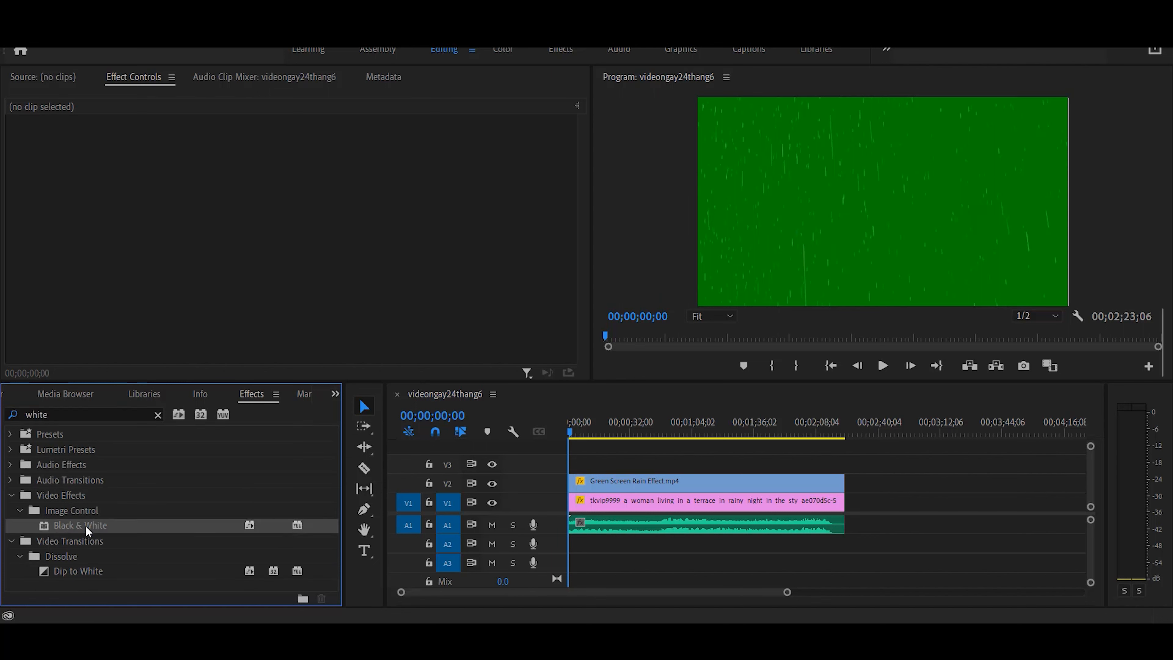
pyautogui.moveTo(88, 529); pyautogui.dragTo(693, 482)
# Apply the Lumetri Color effect to the rain clip on V2 and set its blend mode to Linear Dodge (Add)
pyautogui.doubleClick(46, 415)
pyautogui.press('BackSpace')
pyautogui.write('colo')
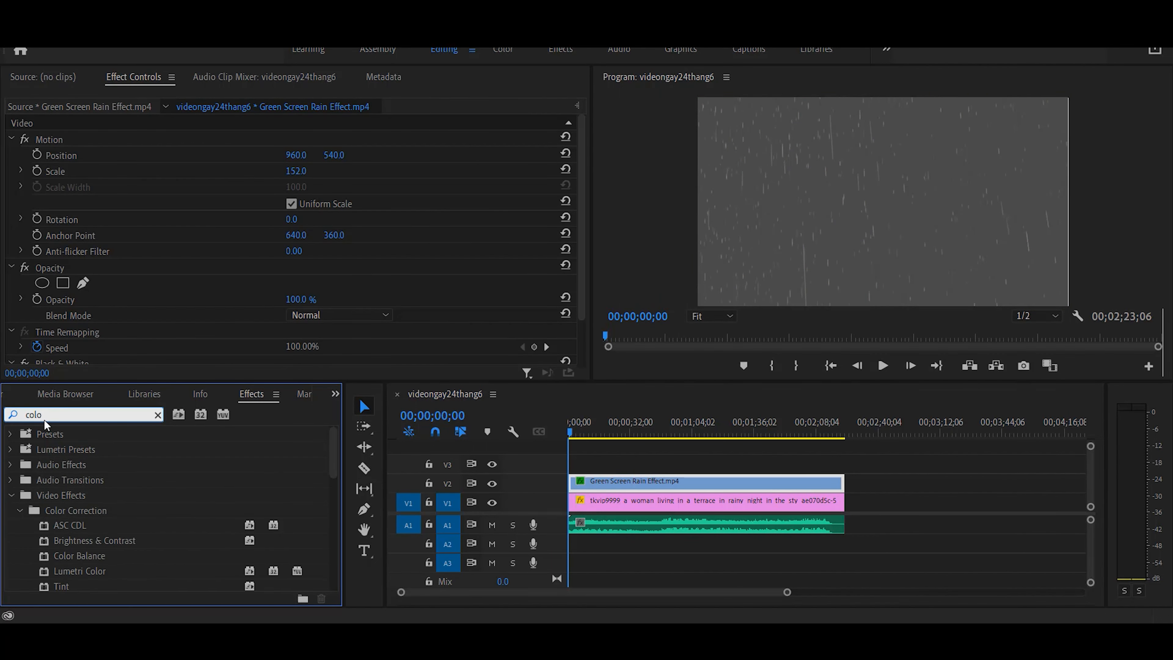
pyautogui.moveTo(80, 570); pyautogui.dragTo(623, 484)
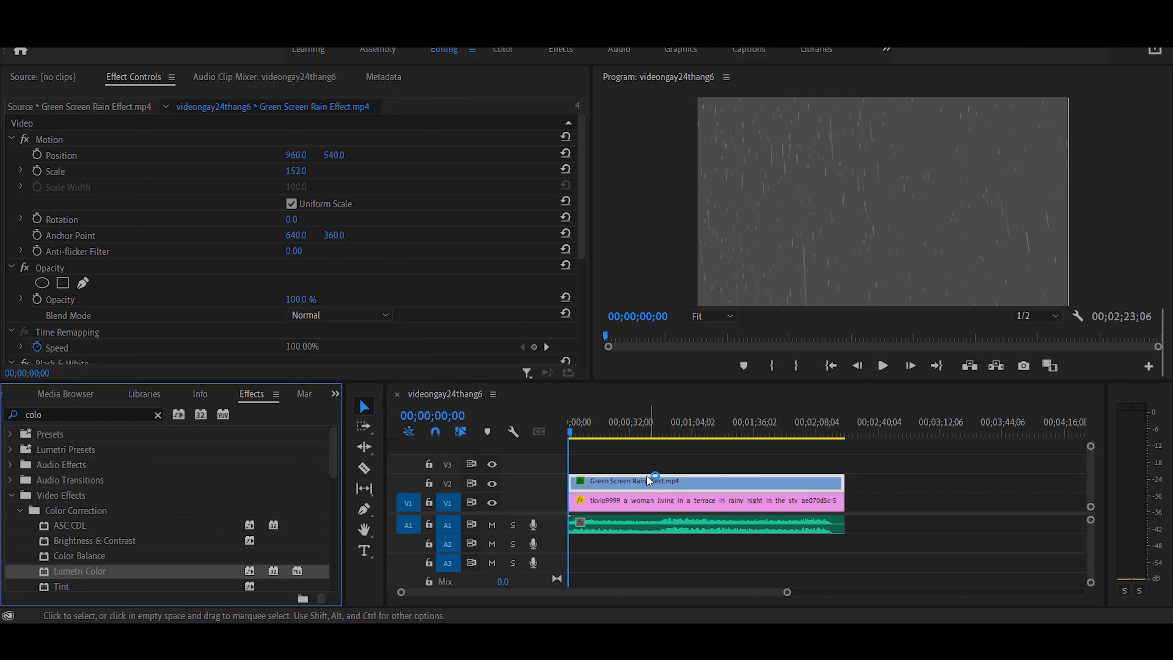
pyautogui.click(383, 315)
pyautogui.click(350, 192)
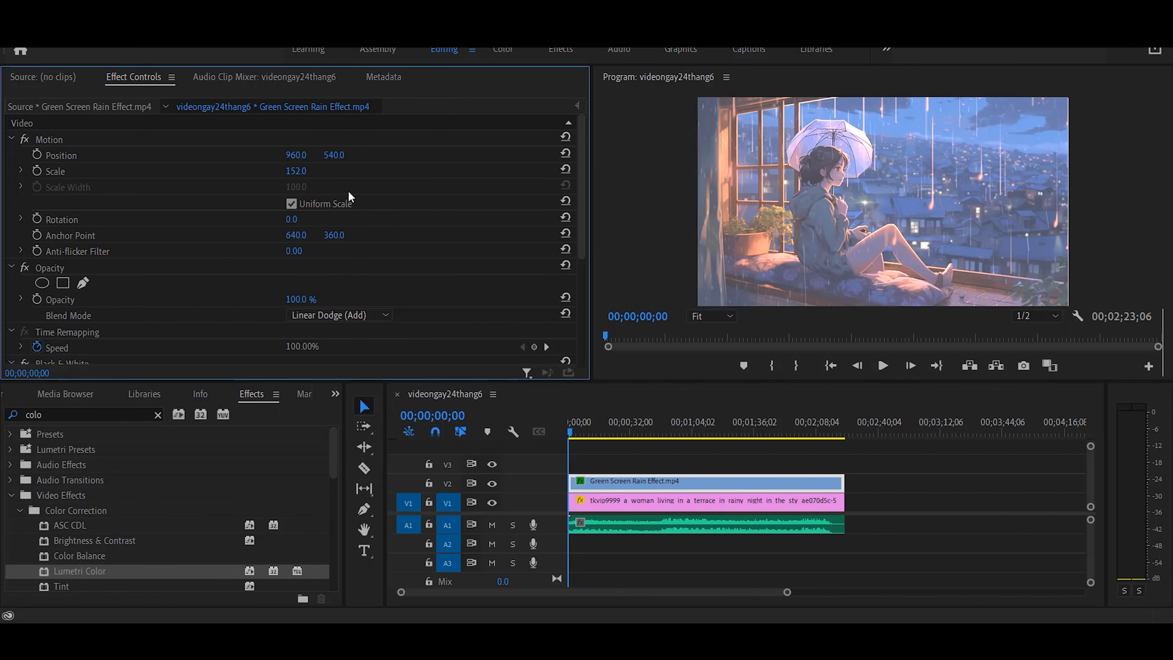
# Darken the rain clip's grey background by pulling the Lumetri RGB curve's low tones down to black, and play the sequence to check it
pyautogui.scroll(-10, 272, 253)
pyautogui.moveTo(264, 239)
pyautogui.mouseDown()
pyautogui.moveTo(296, 308)
pyautogui.moveTo(319, 296)
pyautogui.moveTo(348, 328)
pyautogui.moveTo(294, 325)
pyautogui.mouseUp()
pyautogui.scroll(4, 322, 256)
pyautogui.scroll(3, 322, 255)
pyautogui.click(883, 366)
pyautogui.click(882, 365)
pyautogui.scroll(-7, 354, 244)
pyautogui.click(882, 368)
pyautogui.click(882, 370)
# Add a polygon opacity mask to the rain clip, shape it along the umbrella and woman to cover the outdoor area, and play the result
pyautogui.scroll(10, 367, 285)
pyautogui.click(62, 283)
pyautogui.moveTo(878, 197); pyautogui.dragTo(843, 125)
pyautogui.moveTo(895, 103); pyautogui.dragTo(1068, 98)
pyautogui.moveTo(801, 157); pyautogui.dragTo(888, 183)
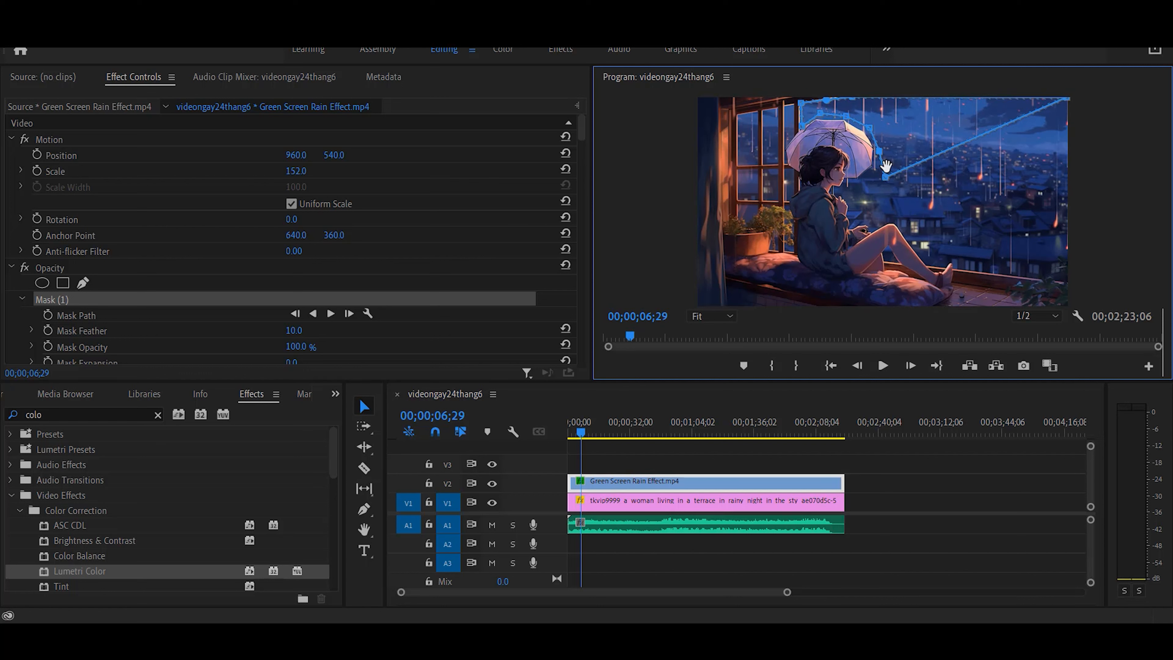
pyautogui.moveTo(881, 177); pyautogui.dragTo(906, 213)
pyautogui.moveTo(918, 204); pyautogui.dragTo(1001, 267)
pyautogui.moveTo(1019, 221); pyautogui.dragTo(1065, 261)
pyautogui.click(883, 366)
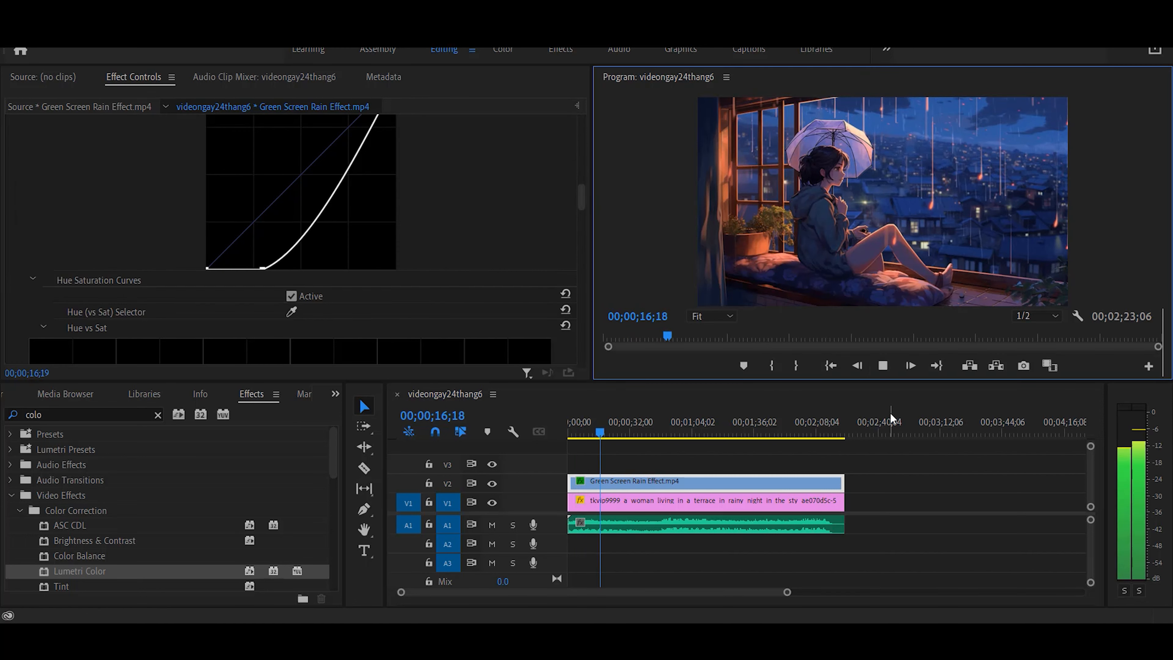